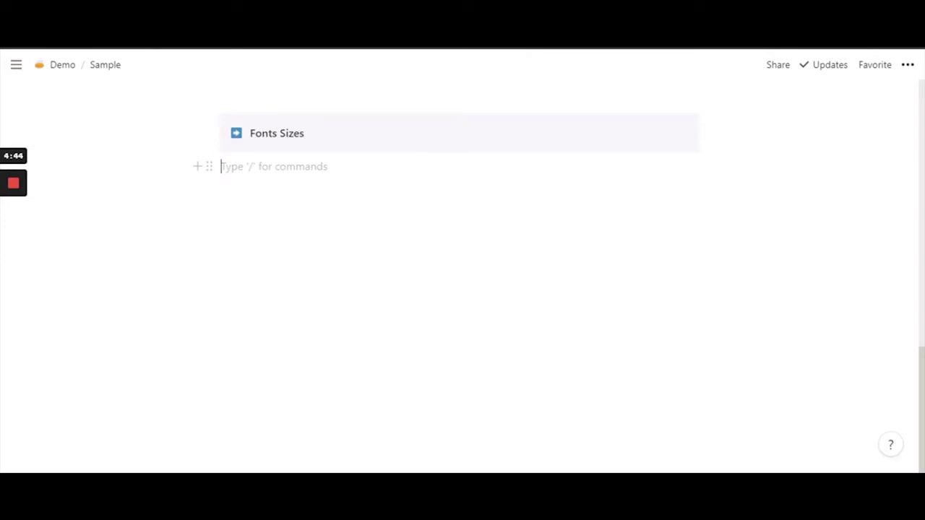
Step: Examine the Text and Heading block types available for the empty line below the Fonts Sizes callout
type("/")
key("Down")
key("Down")
key("Down")
key("Down")
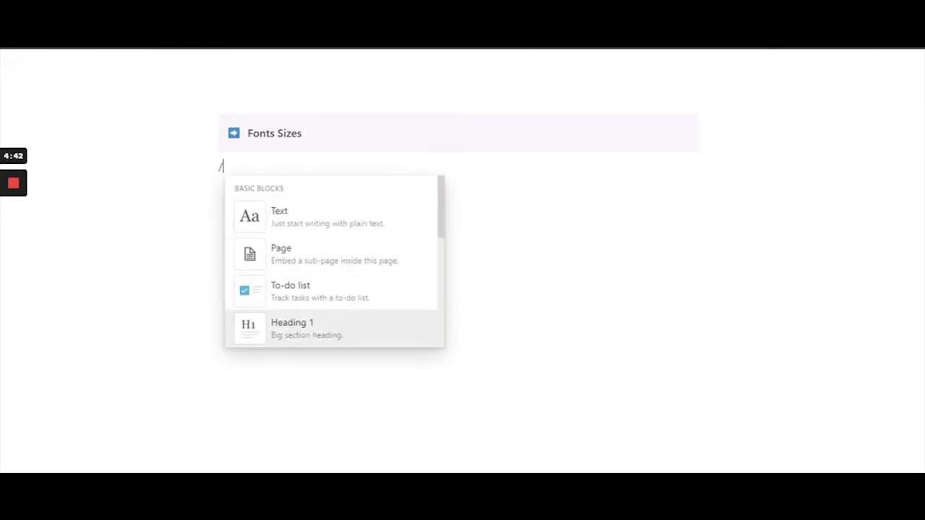
key("Down")
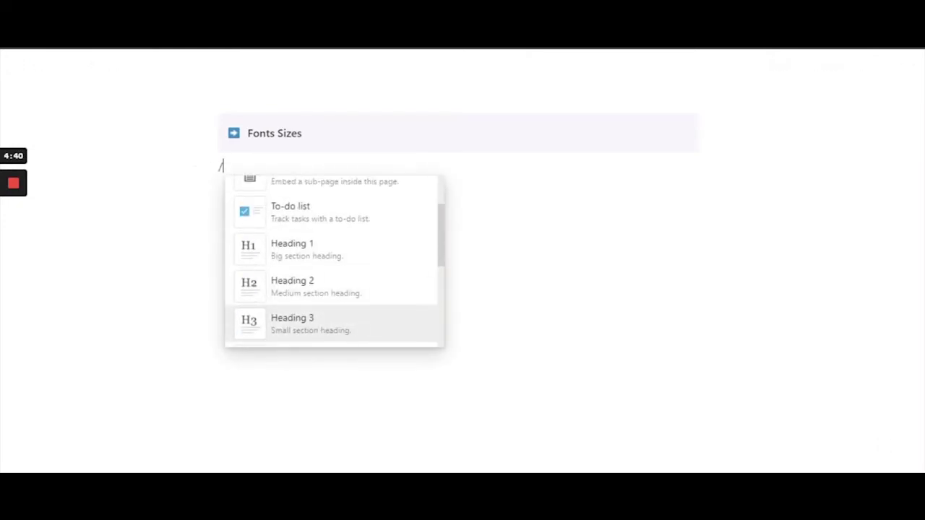
key("Up")
key("Up")
key("Up")
key("Up")
key("Up")
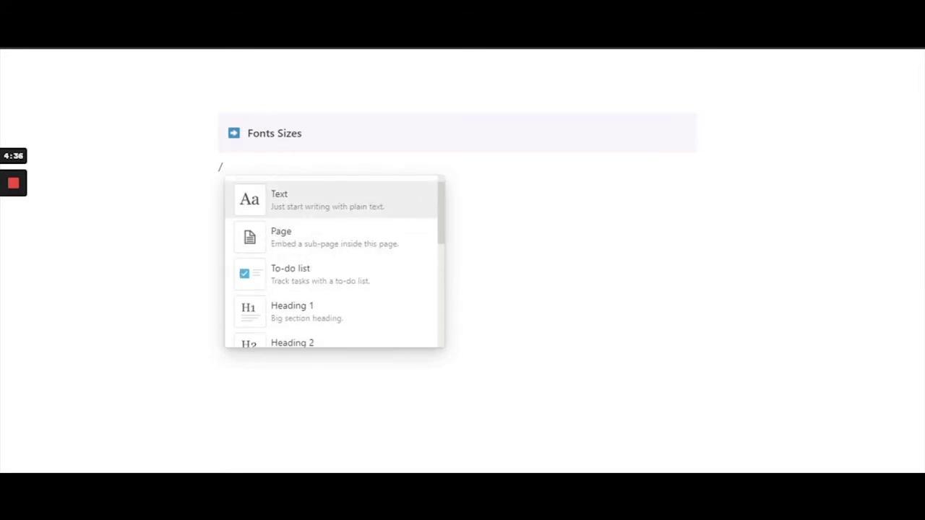
key("Escape")
key("BackSpace")
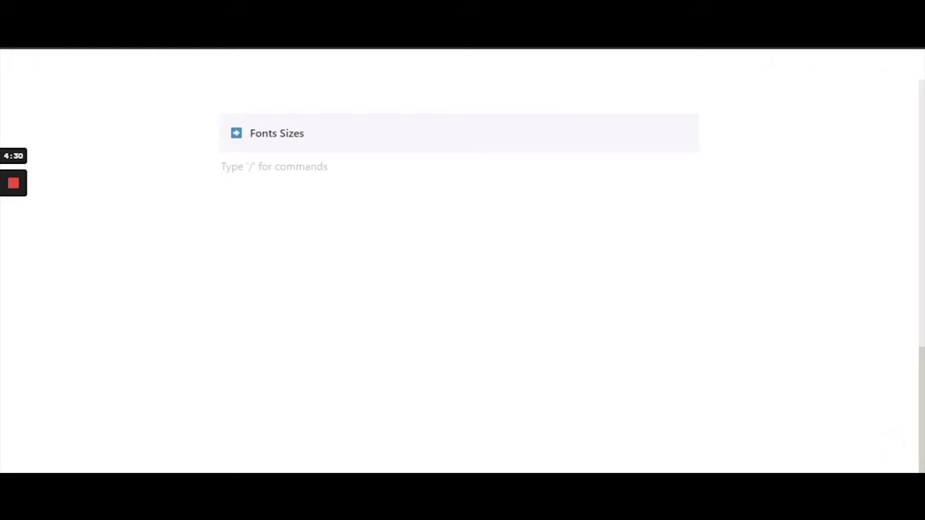
Step: Add a Heading 3 block reading "SYNTAX" below the Fonts Sizes callout
type("/")
key("Down")
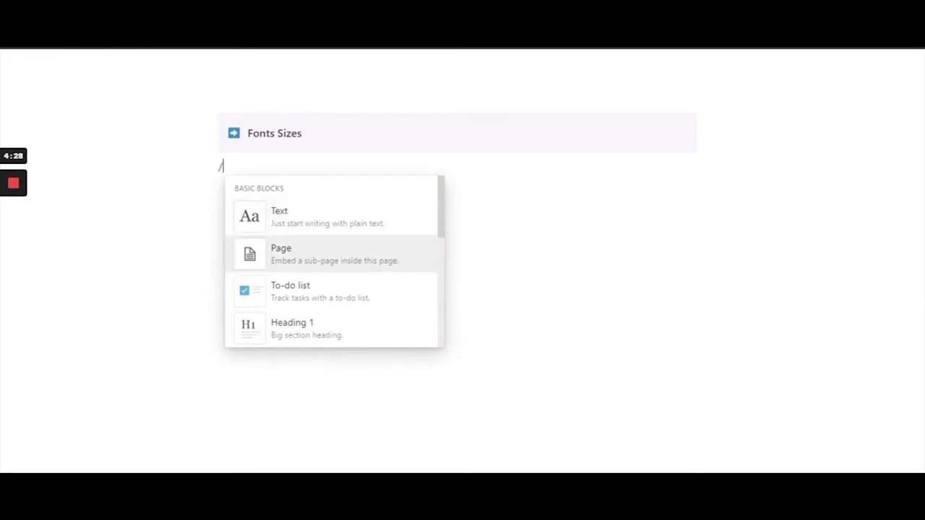
key("Down")
key("Down")
key("Down")
key("Down")
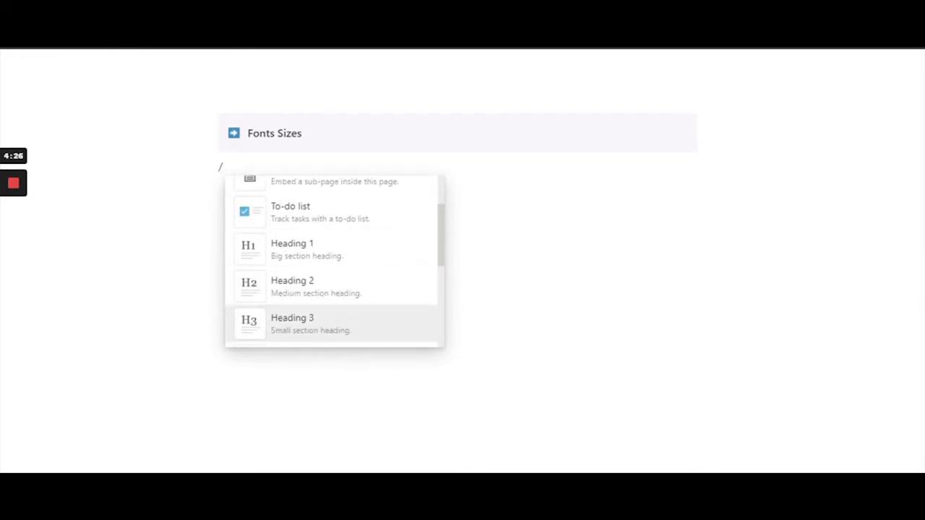
key("Return")
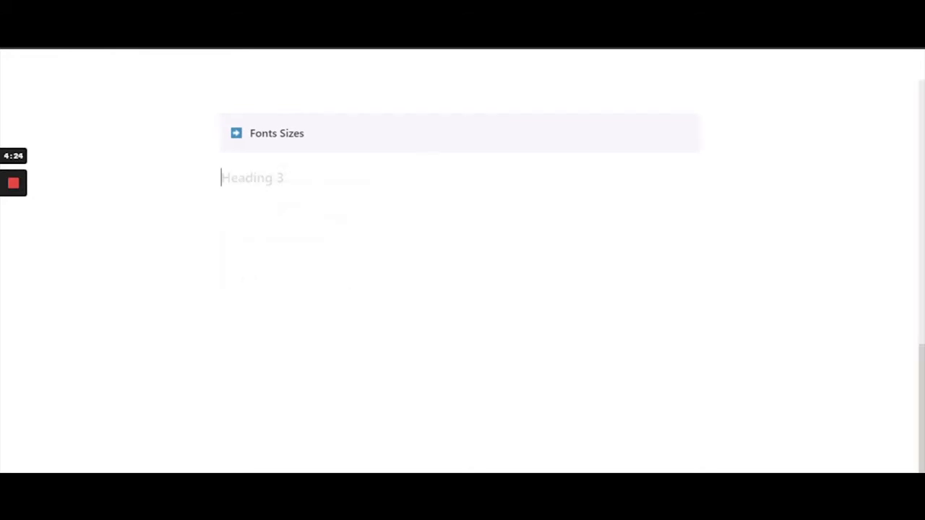
type("SYNTAX")
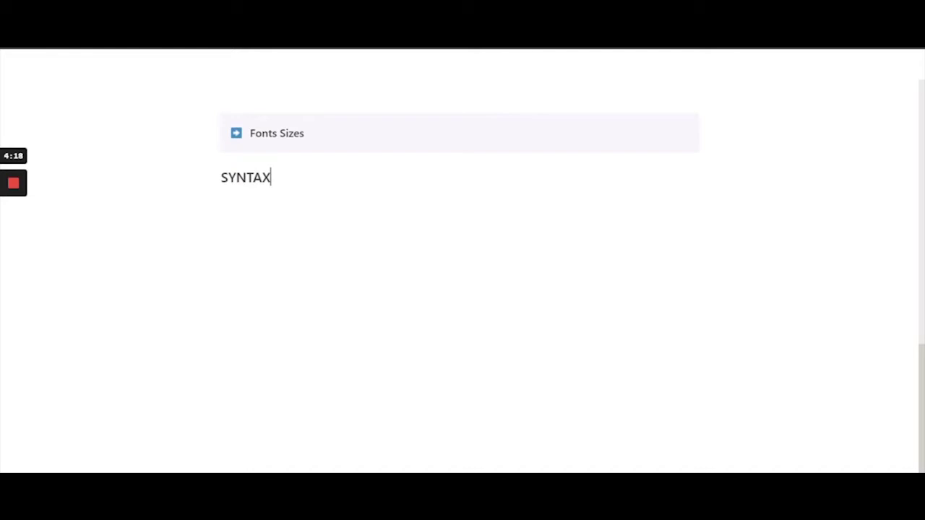
Step: Add a bulleted list item "\tiny" under the SYNTAX heading, followed by an empty plain text line
key("Return")
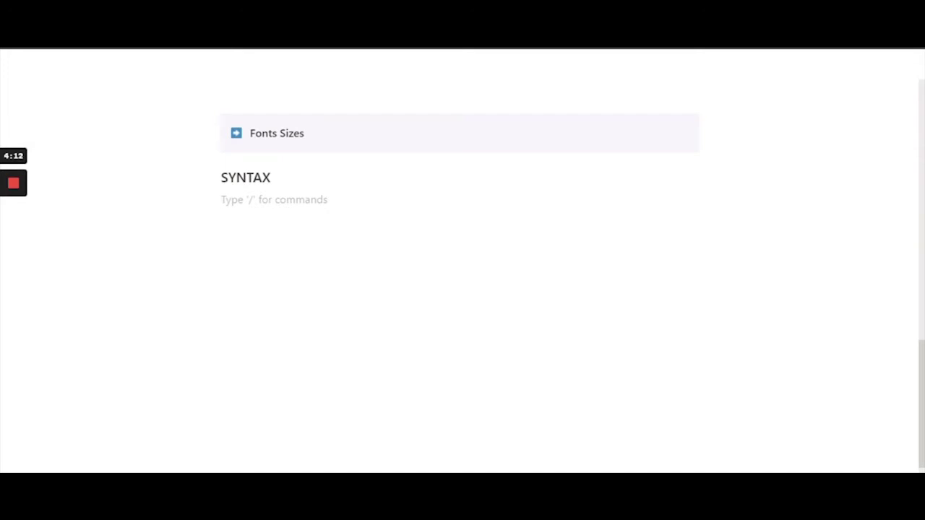
type("- ")
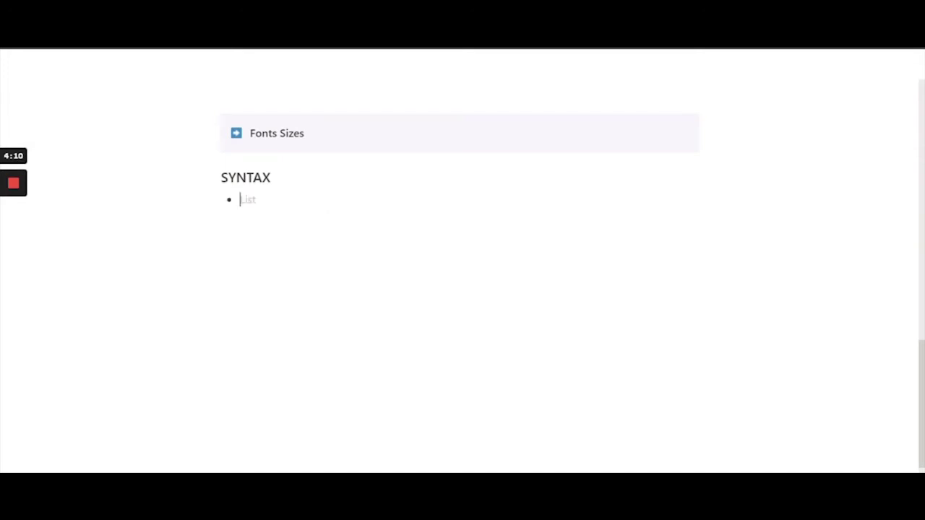
type("\\tiny")
key("Return")
key("Return")
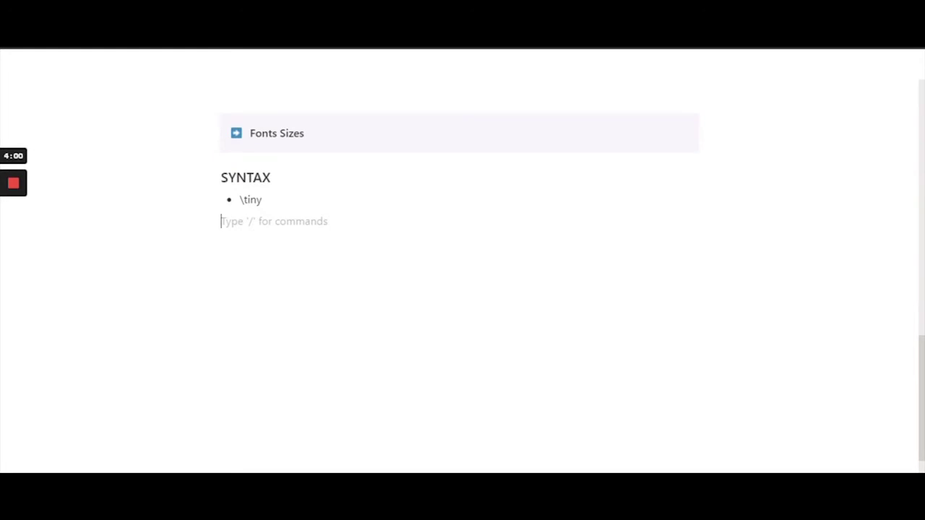
Step: Write "Hello" below the \tiny bullet and make it the inline equation \tiny{Hello}
type("Hello")
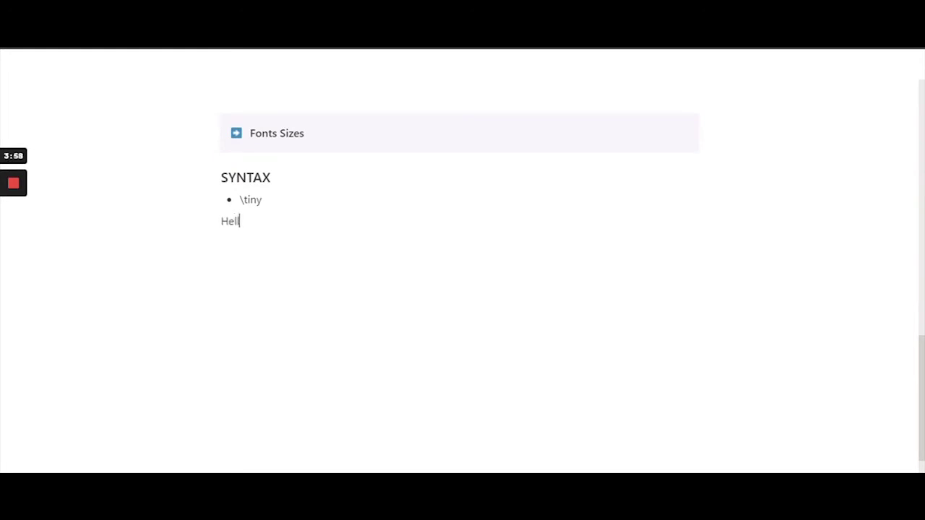
double_click(232, 221)
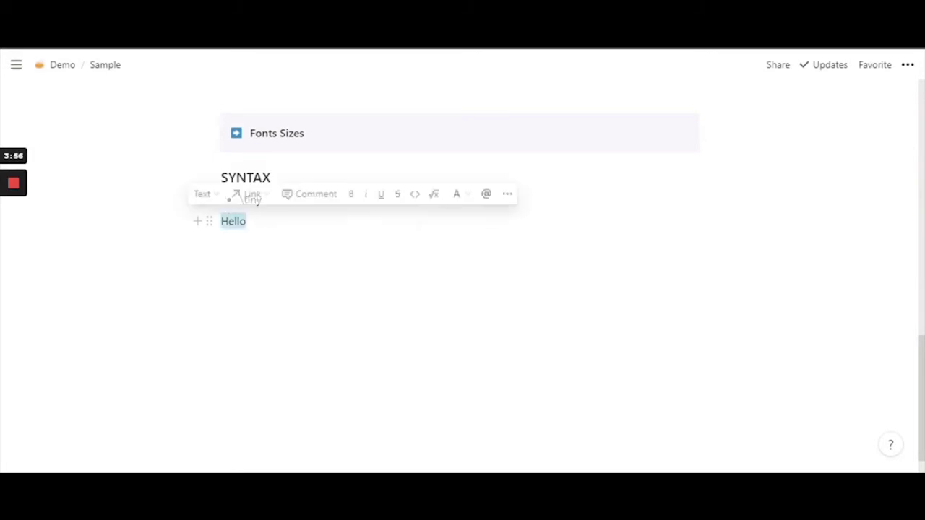
left_click(434, 194)
key("Right")
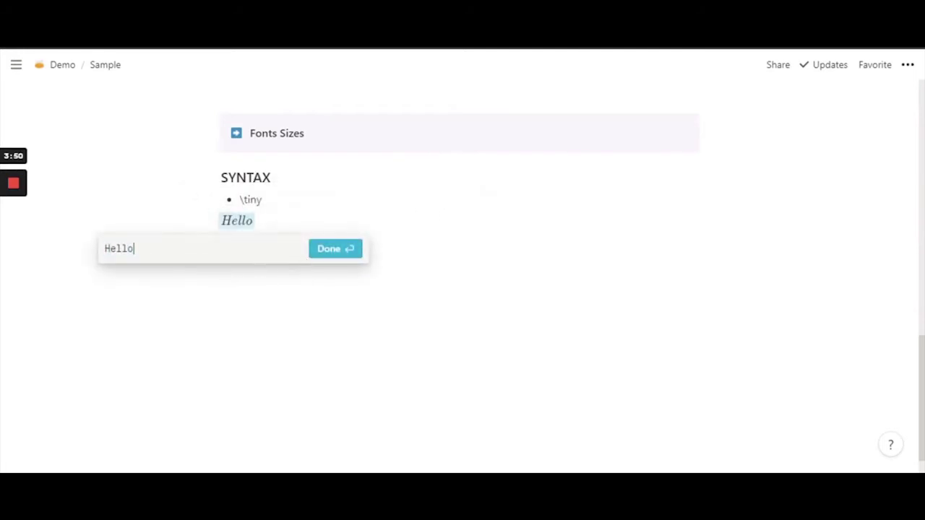
type("}")
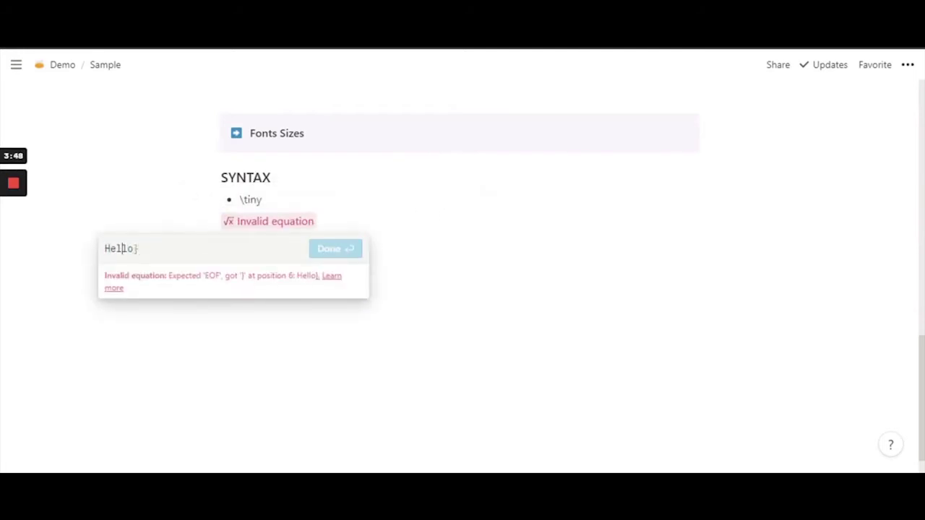
type("{")
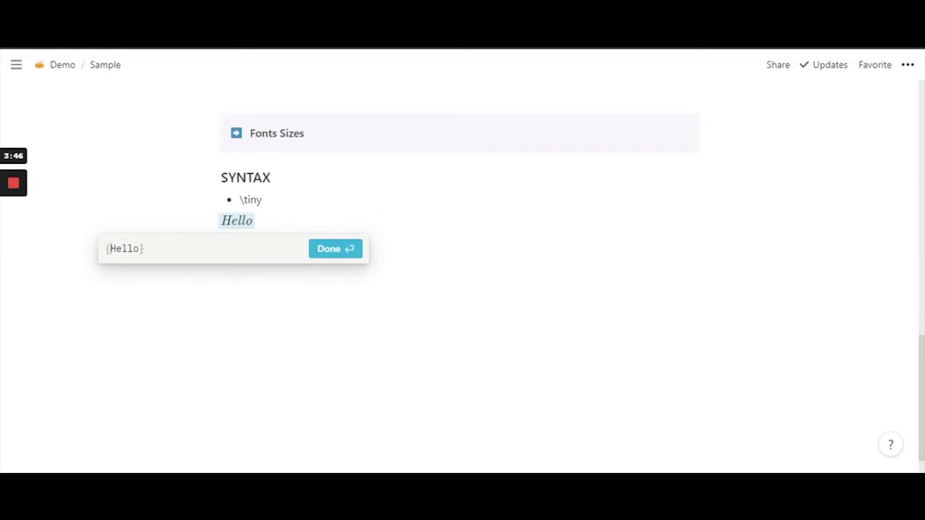
type("\\tiny")
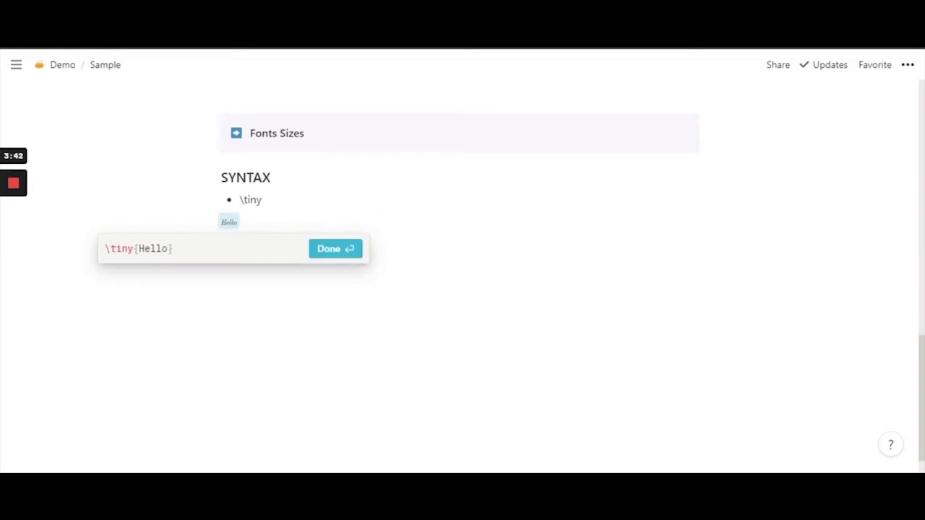
left_click(330, 253)
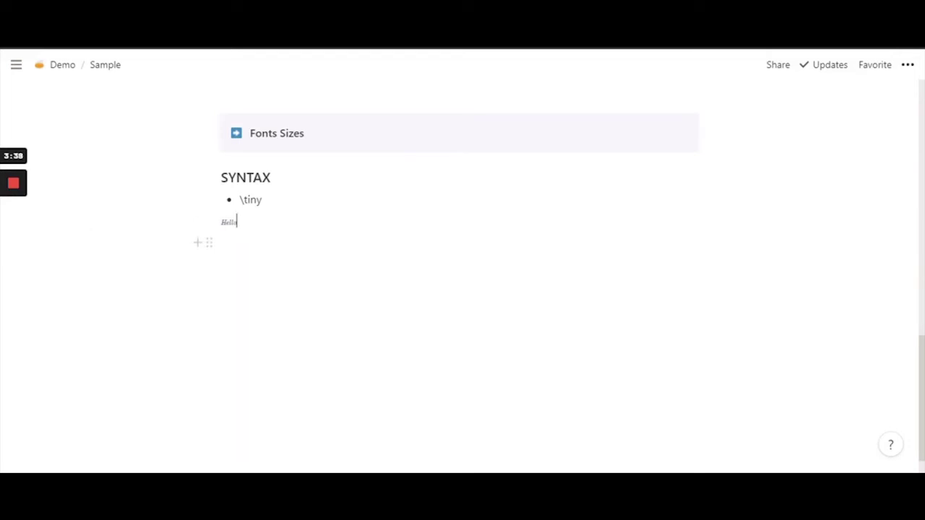
Step: Add a bulleted list item "\scriptsize" below the tiny Hello, followed by an empty plain text line
key("Return")
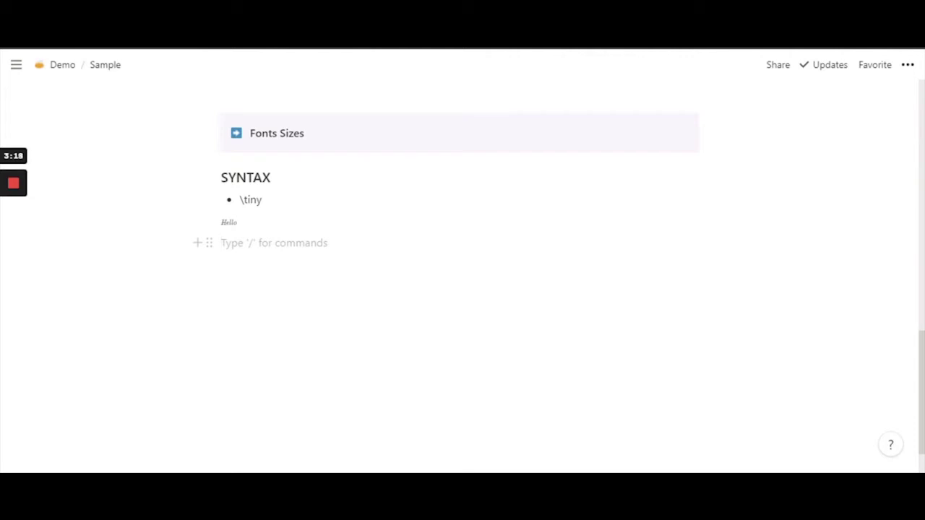
type("- ")
type("\\sc")
type("riptsi")
type("ze")
key("Return")
key("Return")
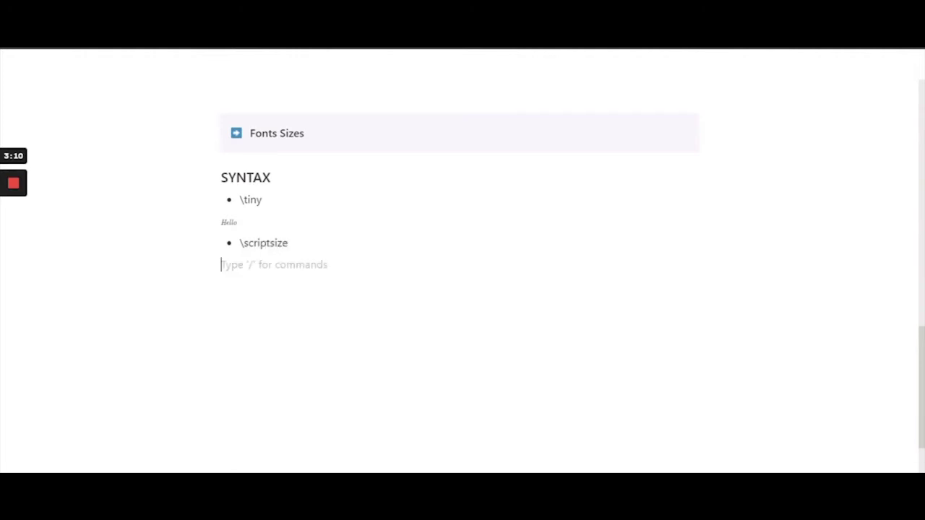
Step: Write "hello" below the \scriptsize bullet and convert the word to an inline equation
type("hello")
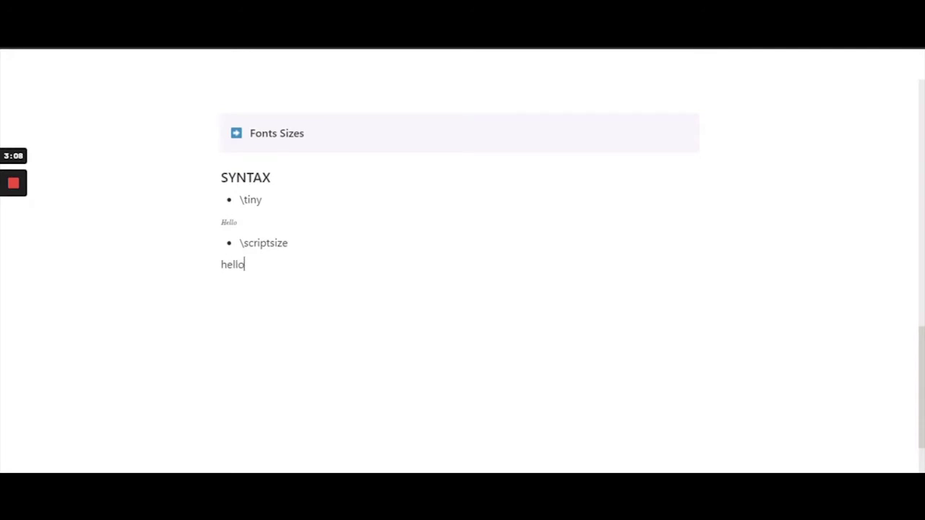
key("ctrl+a")
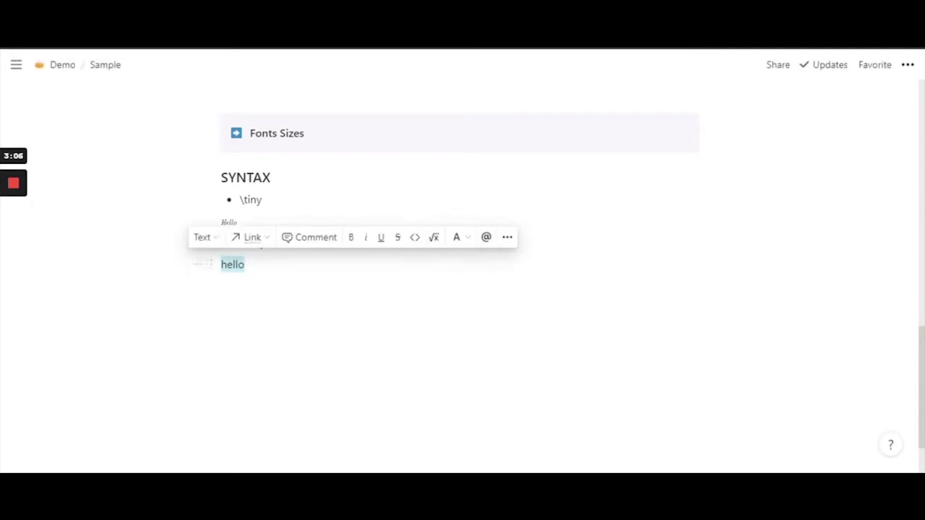
left_click(433, 237)
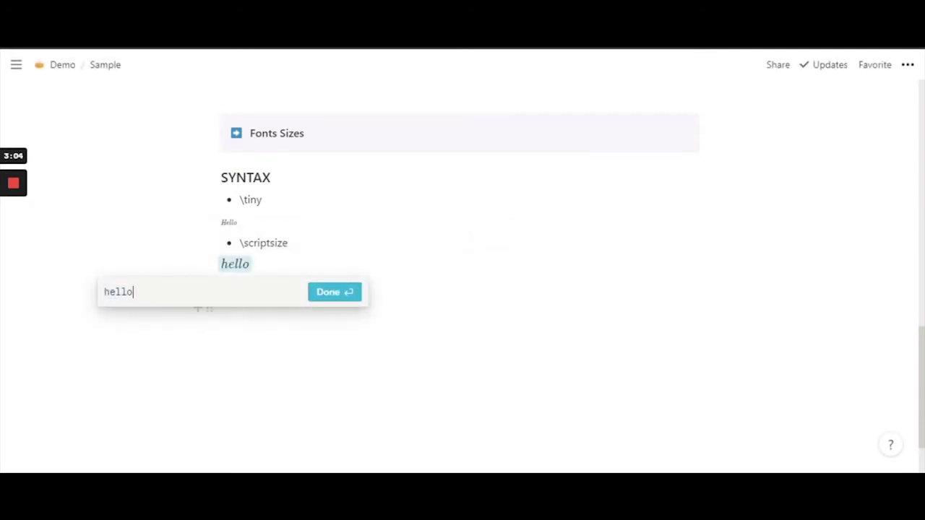
Step: Change the new inline equation to \scriptsize{hello} and confirm it
type("}")
key("Left")
key("Left")
key("Left")
key("Left")
key("Left")
key("Left")
type("{")
key("Left")
type("\\scriptsize")
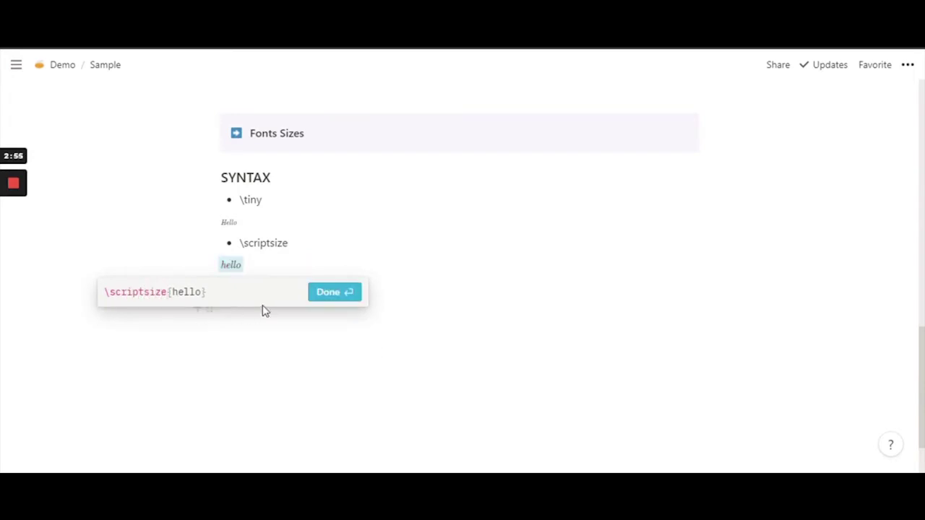
left_click(336, 293)
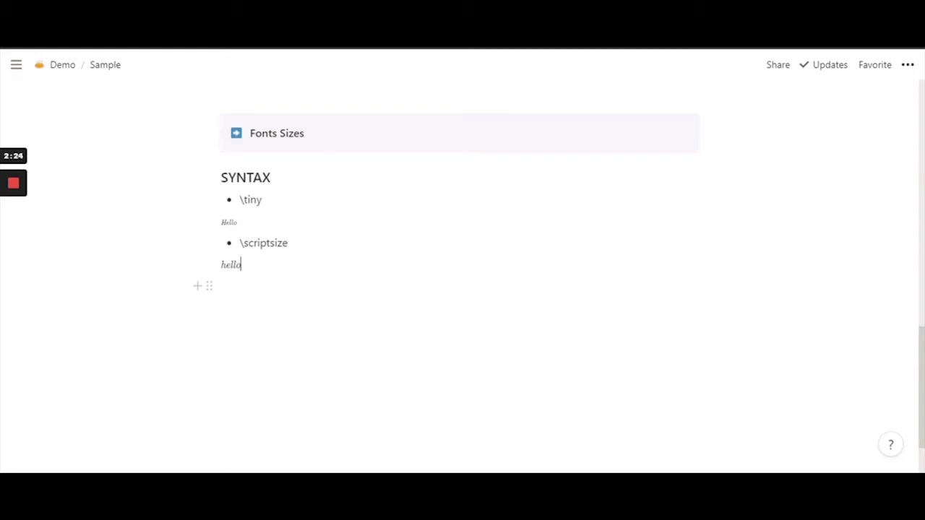
Step: Add a bulleted list item "footnotesize" below the scriptsize hello, followed by an empty plain text line
key("Return")
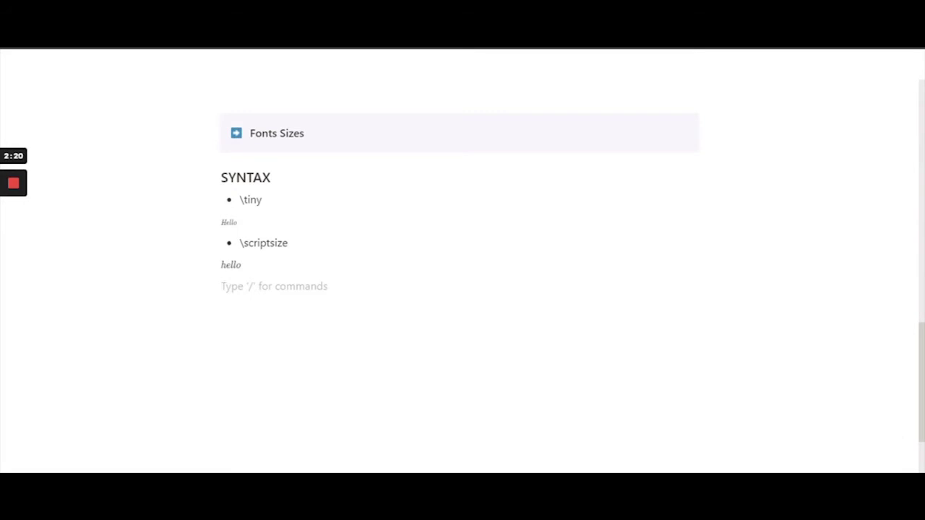
type("- ")
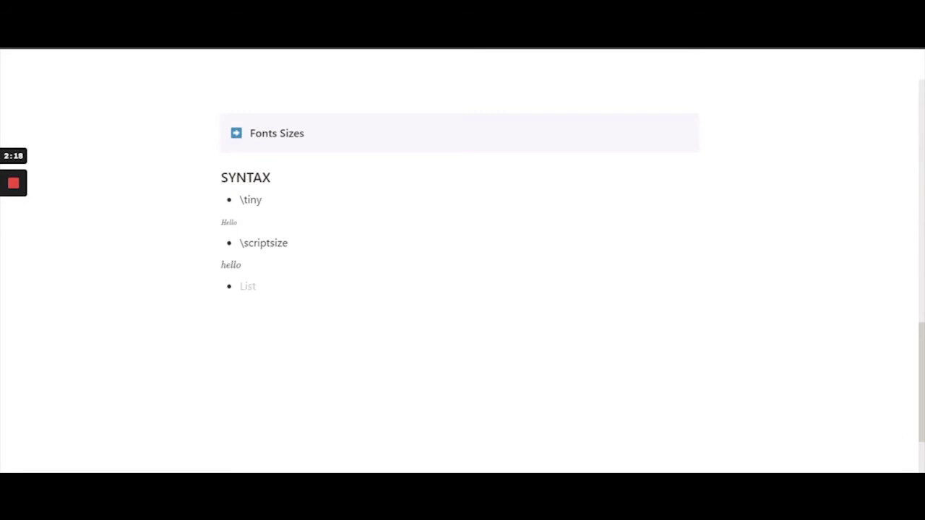
type("foor")
key("BackSpace")
type("tnotesize")
key("Return")
key("BackSpace")
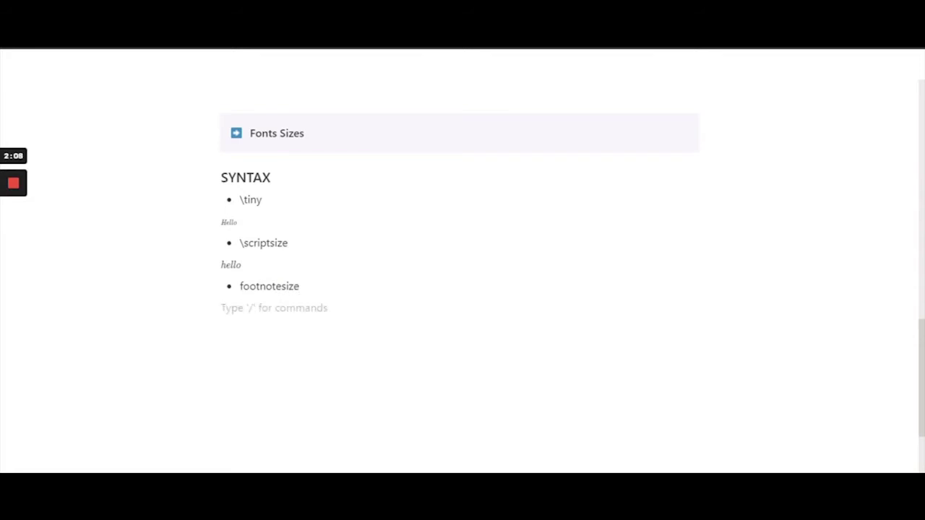
Step: Write "hello" below the footnotesize bullet and convert the word to an inline equation
type("hello")
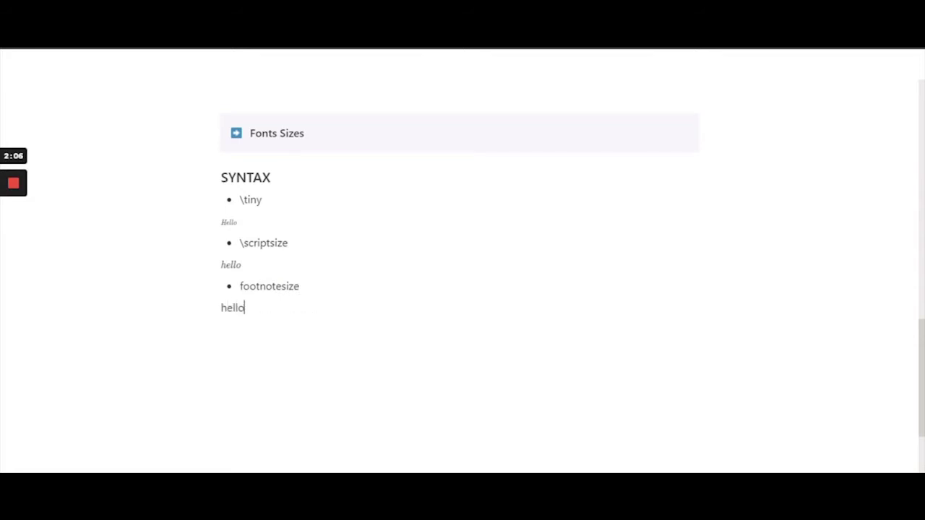
double_click(233, 307)
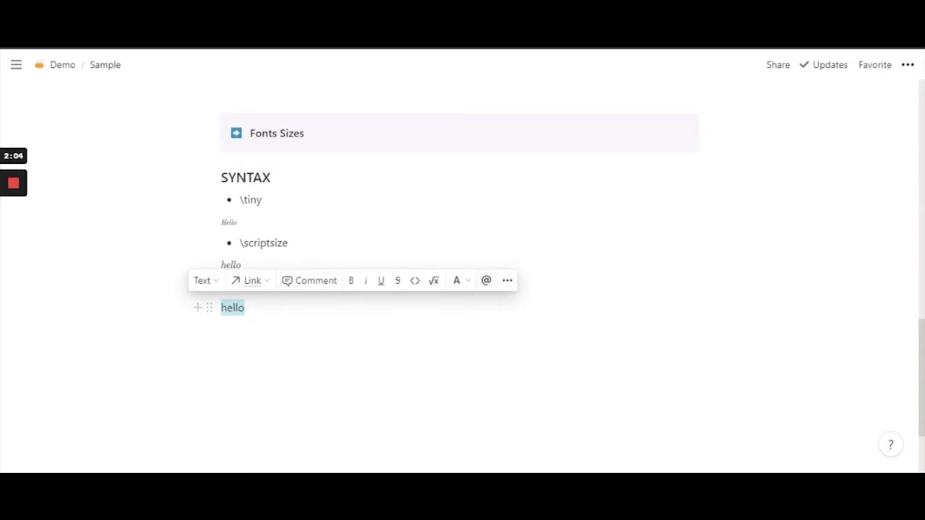
left_click(435, 282)
left_click(134, 335)
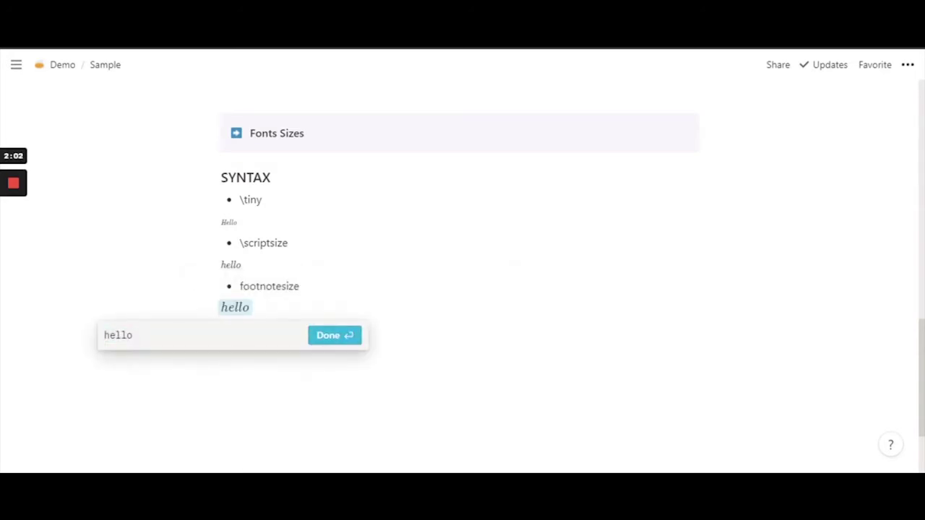
Step: Enclose the word hello in curly braces in the inline equation below the footnotesize bullet
type("}")
key("Left")
key("Left")
key("Left")
key("Left")
key("Left")
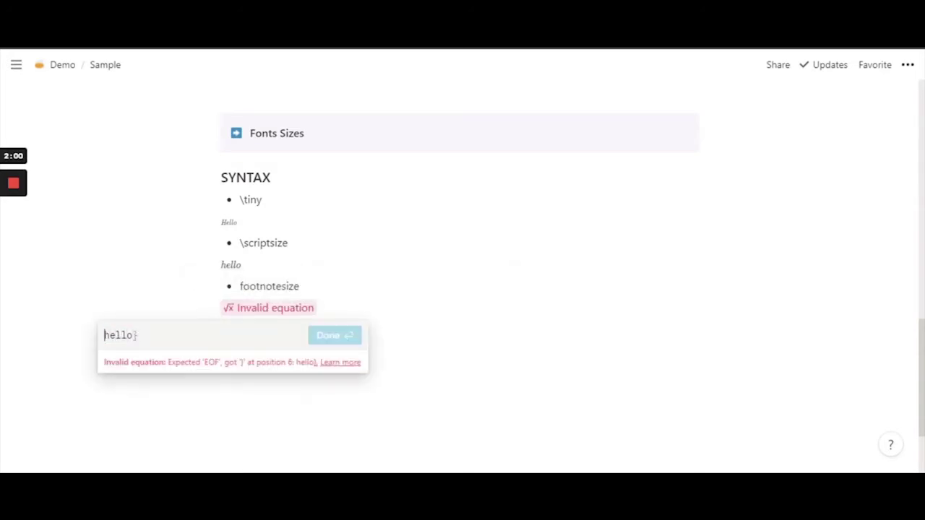
type("{")
Step: Put \footnotesize before the braces so the equation reads \footnotesize{hello}, confirm it, and continue on the empty line below
key("Left")
type("\\footn")
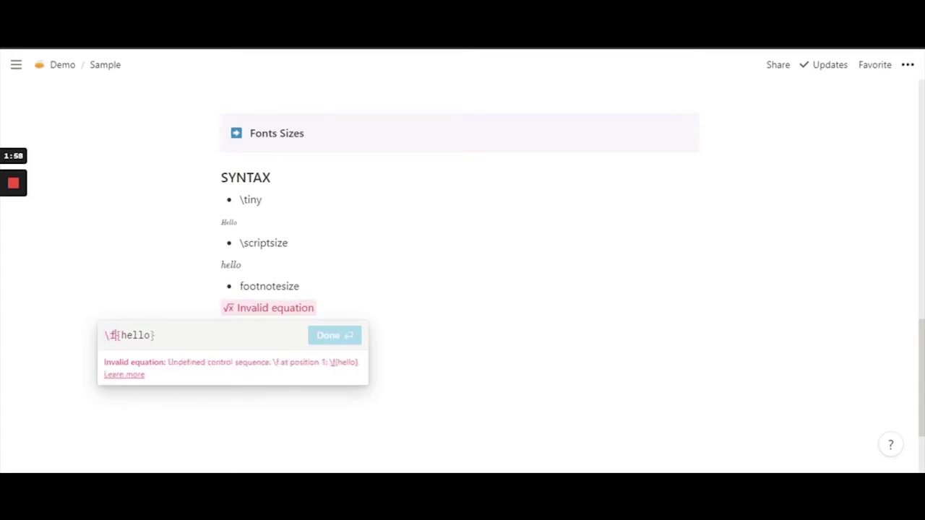
type("otsize")
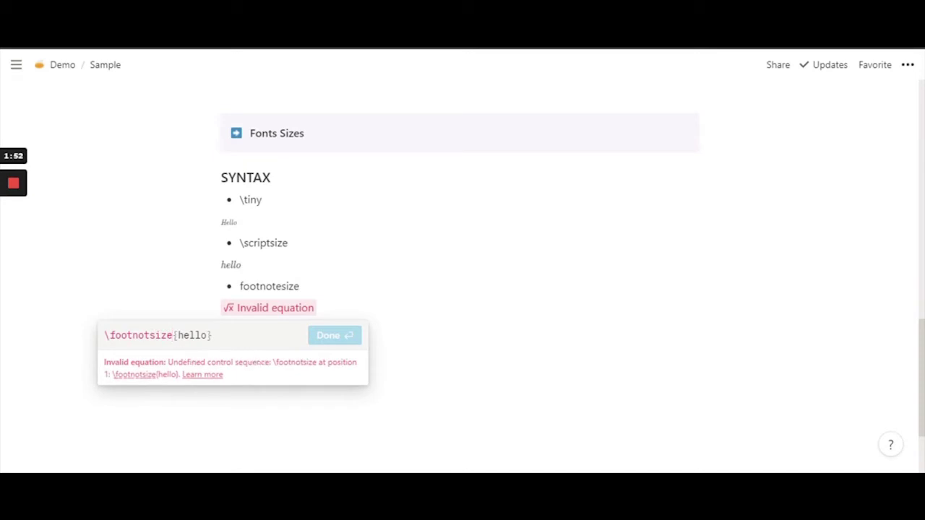
key("Left")
key("Left")
key("Left")
key("Left")
type("e")
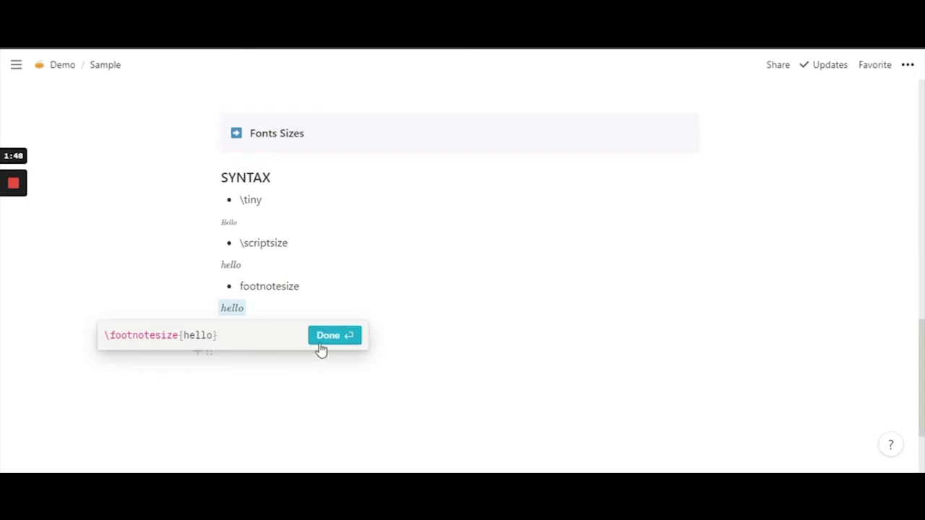
left_click(321, 341)
left_click(232, 330)
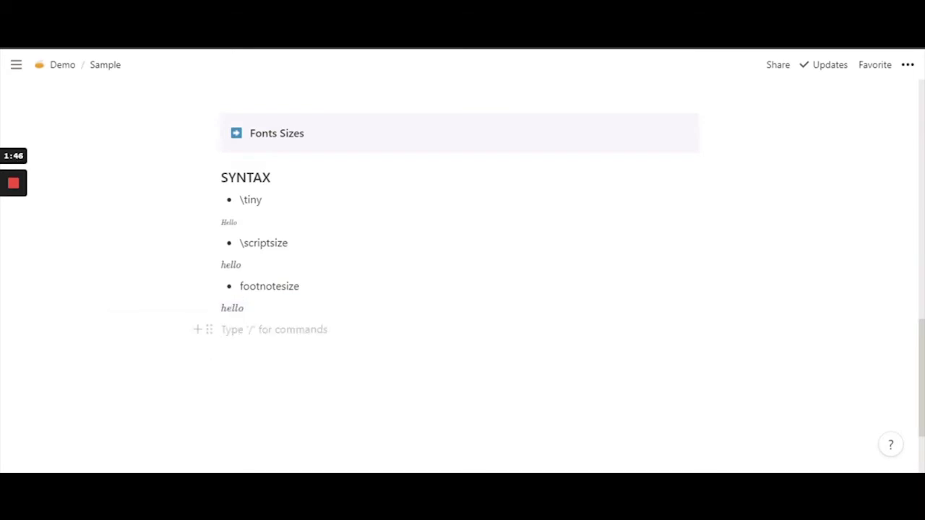
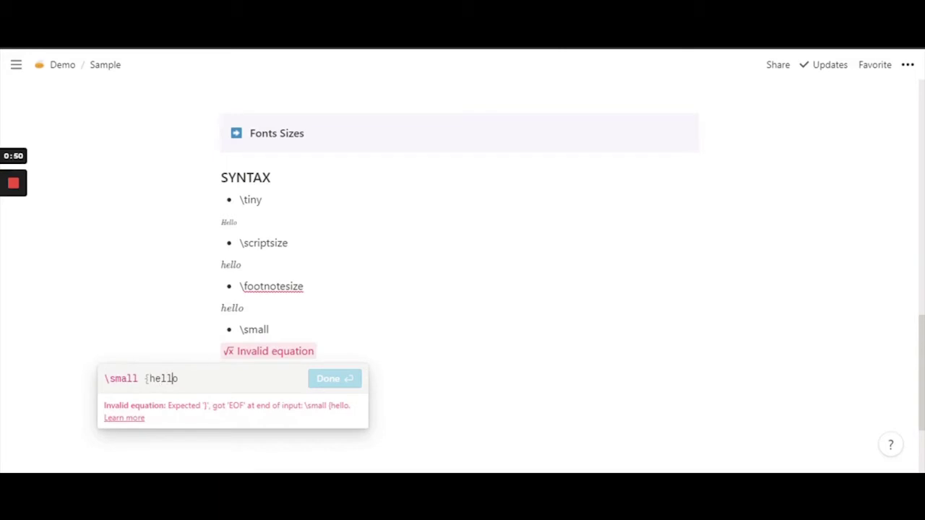
Step: Complete the equation below the \small bullet as \small {hello}, confirm it, and review its code
type("}")
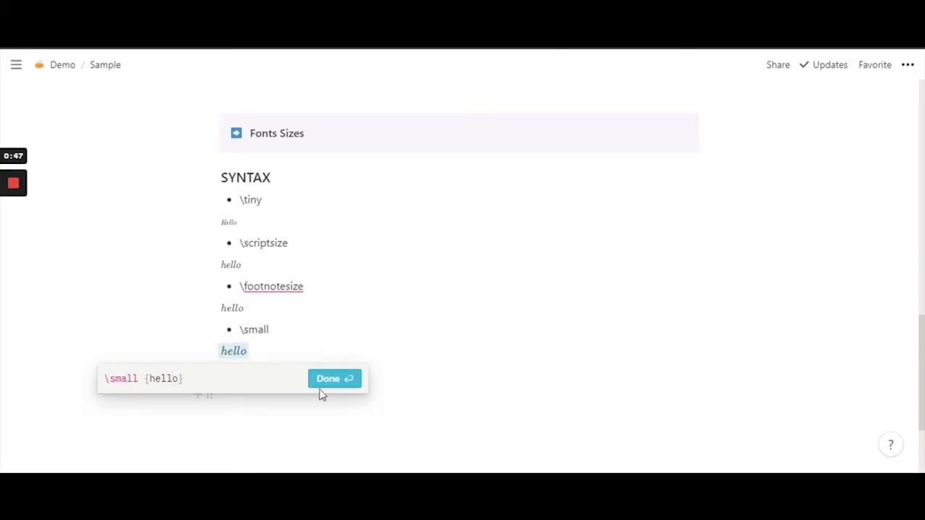
left_click(349, 380)
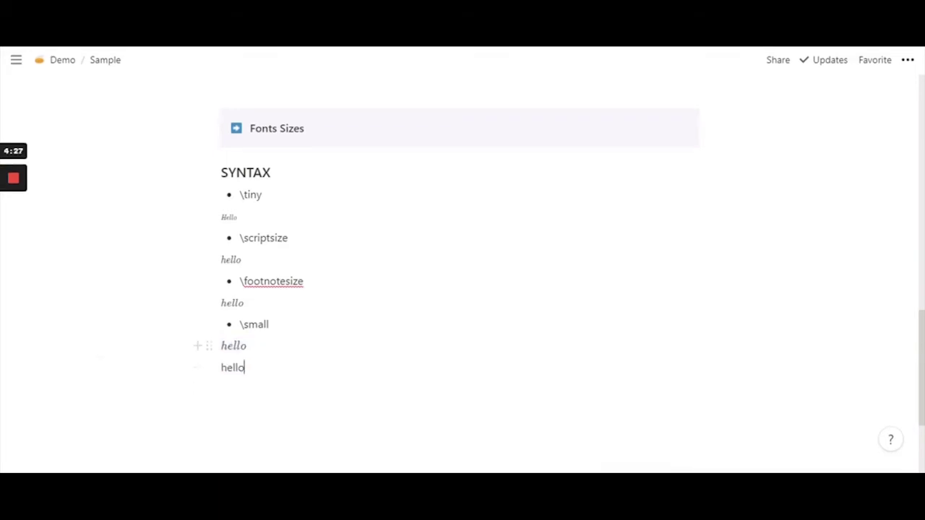
left_click(235, 350)
key("Return")
left_click(234, 345)
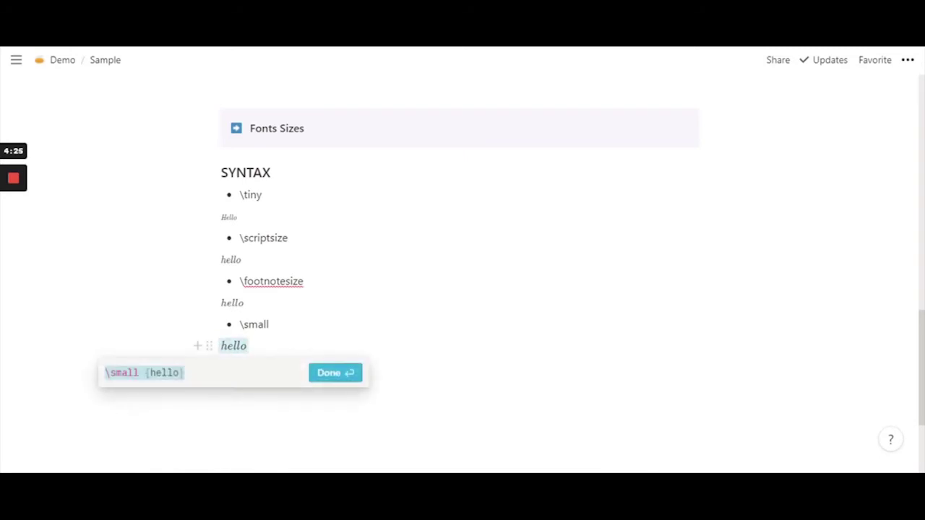
left_click(320, 384)
Step: Convert the plain word "hello" below the \small example to an inline equation
double_click(231, 367)
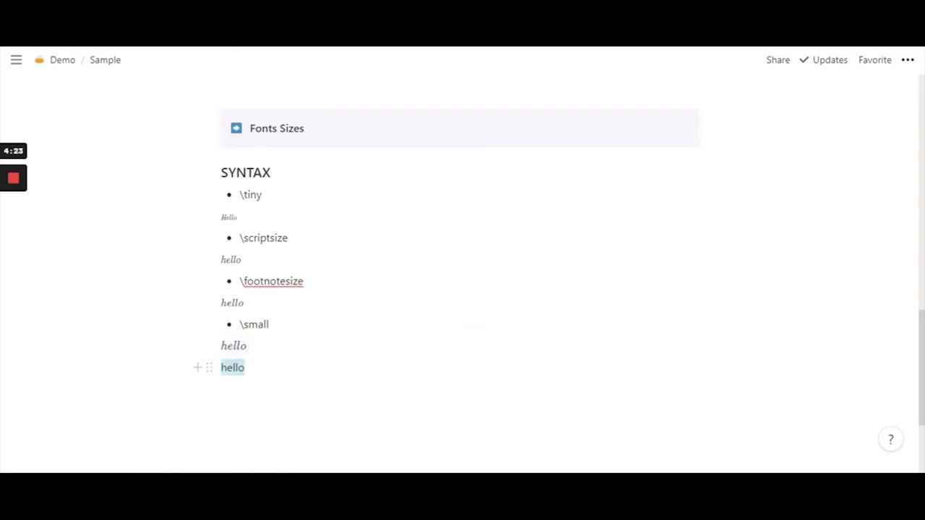
key("ctrl+shift+e")
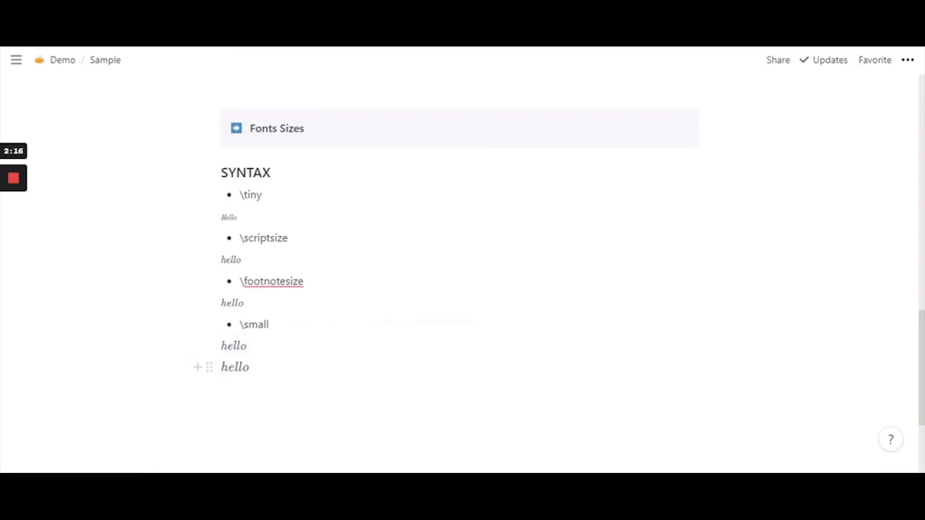
Step: Color the \small example teal by changing its equation to \color {teal}\small {hello} and confirm it
scroll(463, 260, "down", 1)
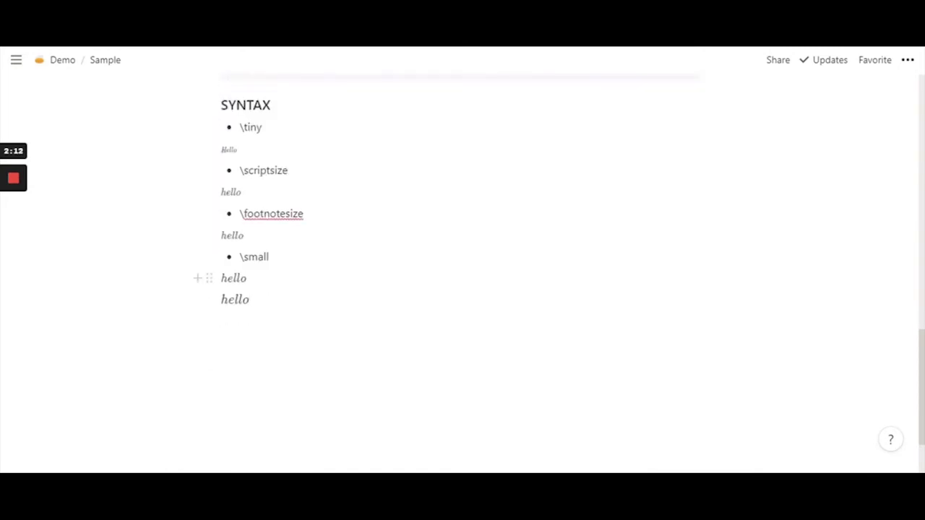
left_click(233, 278)
left_click(113, 315)
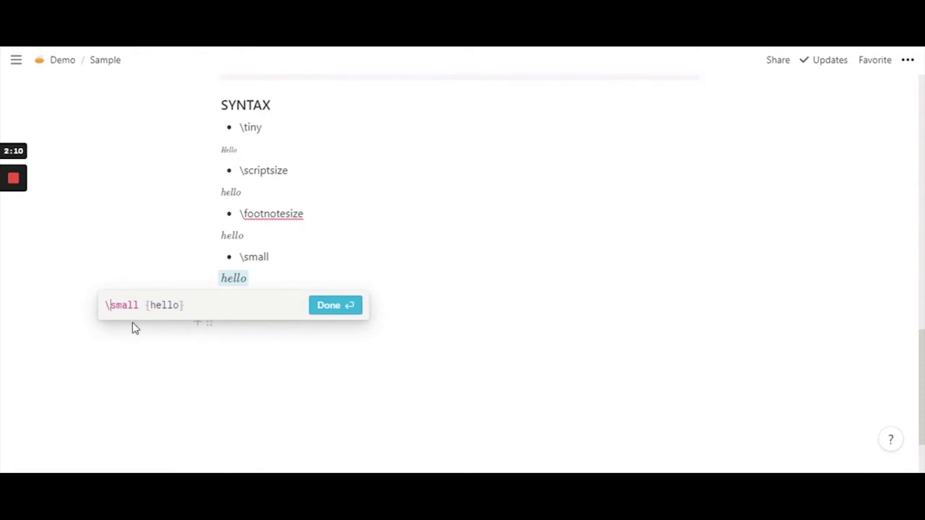
key("Left")
type("\\color")
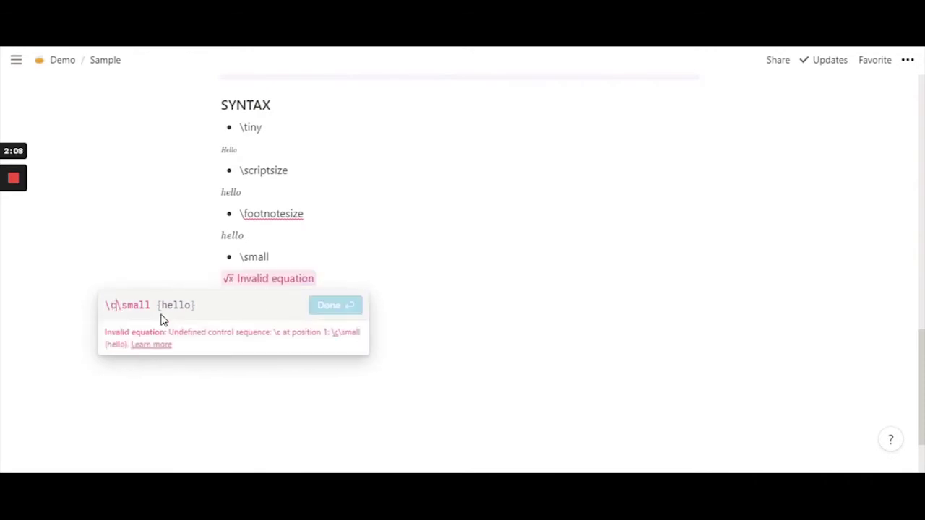
type(" {")
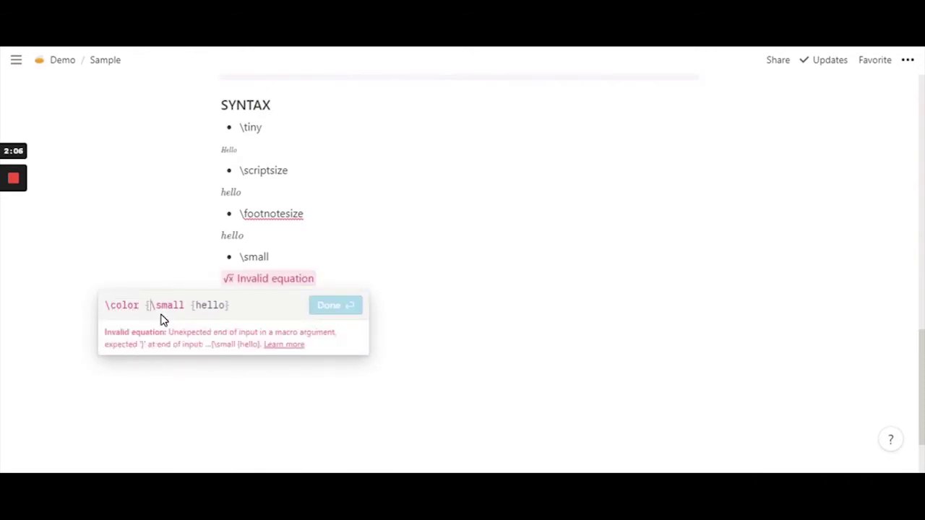
type("}")
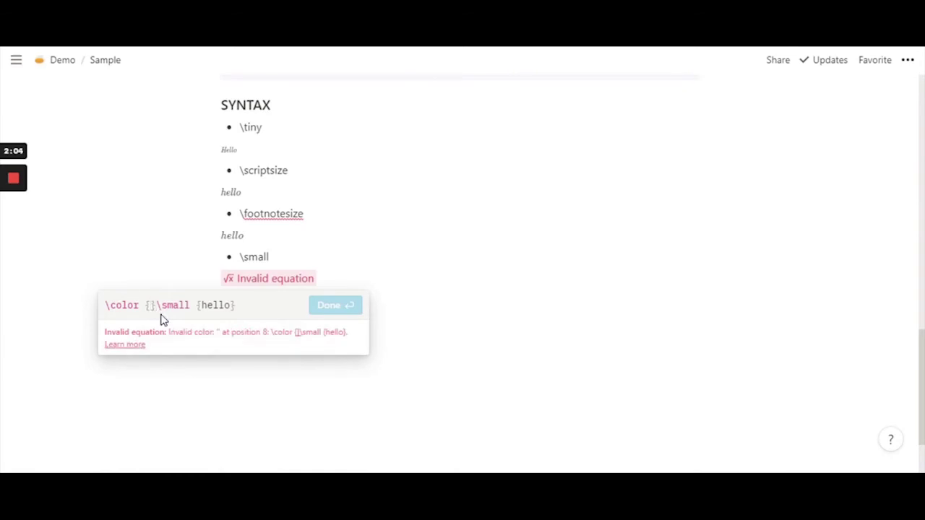
type("teal")
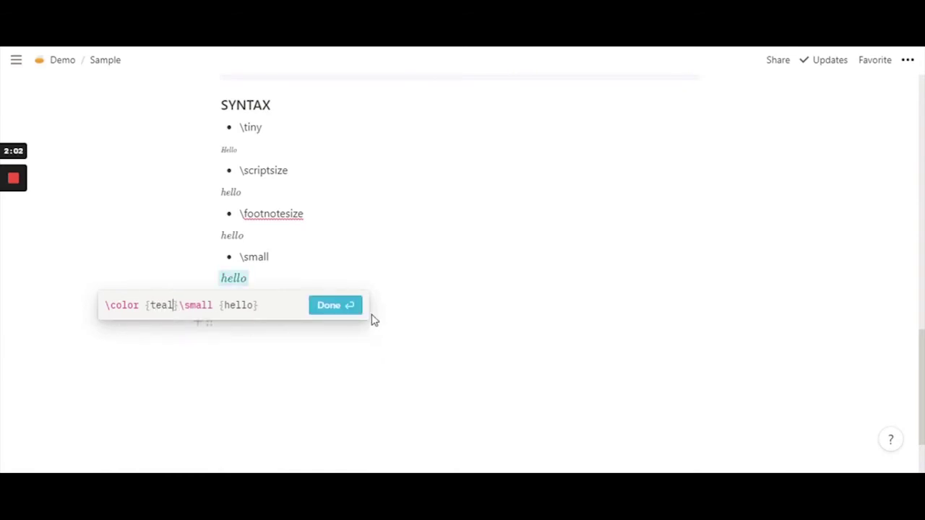
left_click(349, 312)
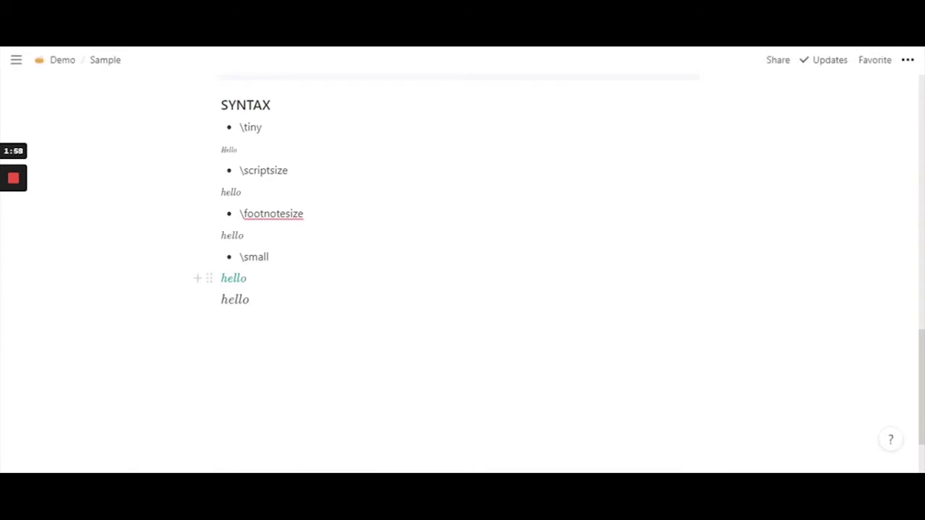
Step: Write ", nice to meet you!" as plain text after the teal hello equation
type(", n")
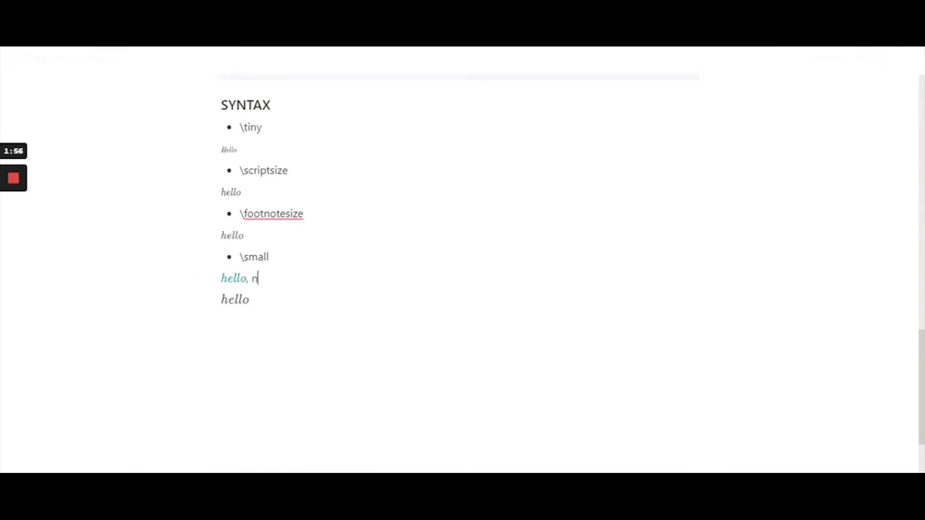
type("ice to meet you!")
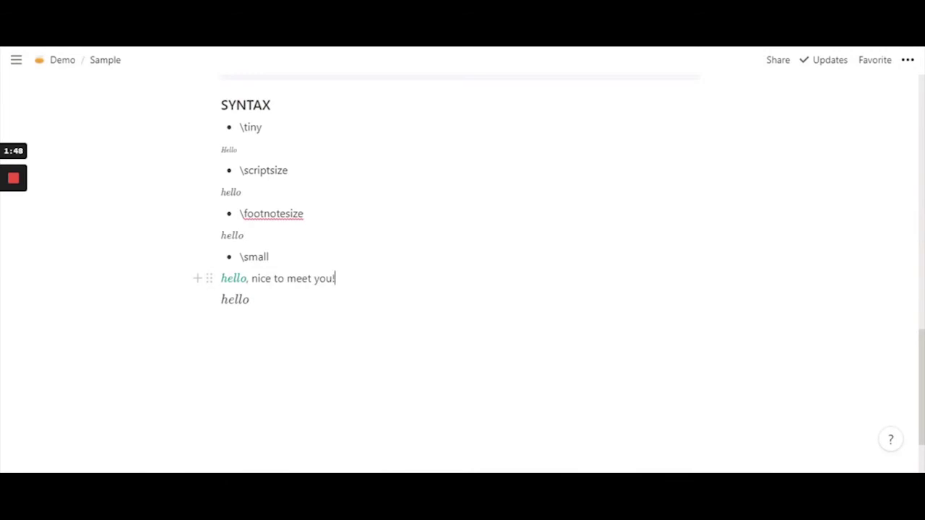
Step: Compare the code of the teal hello equation with that of the hello equation on the line below
left_click(233, 278)
key("Return")
left_click(233, 302)
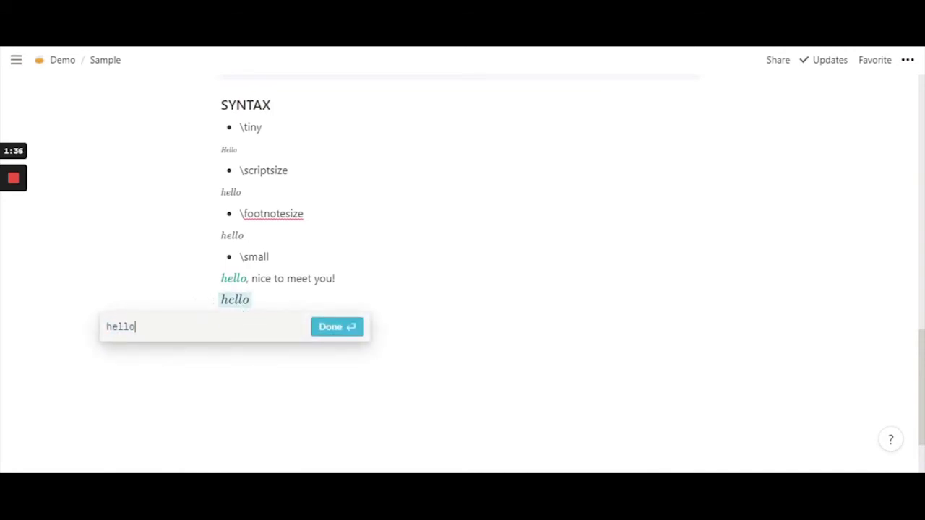
left_click(334, 328)
left_click(231, 283)
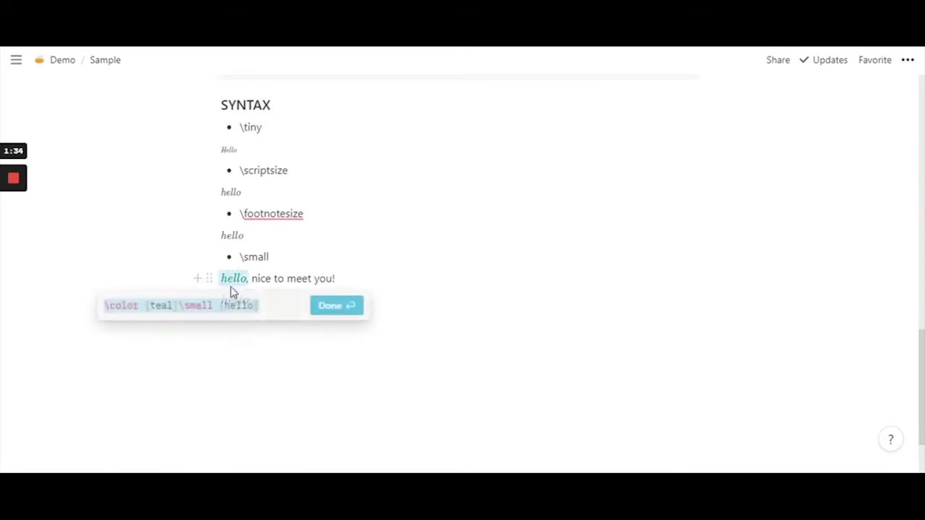
left_click(334, 310)
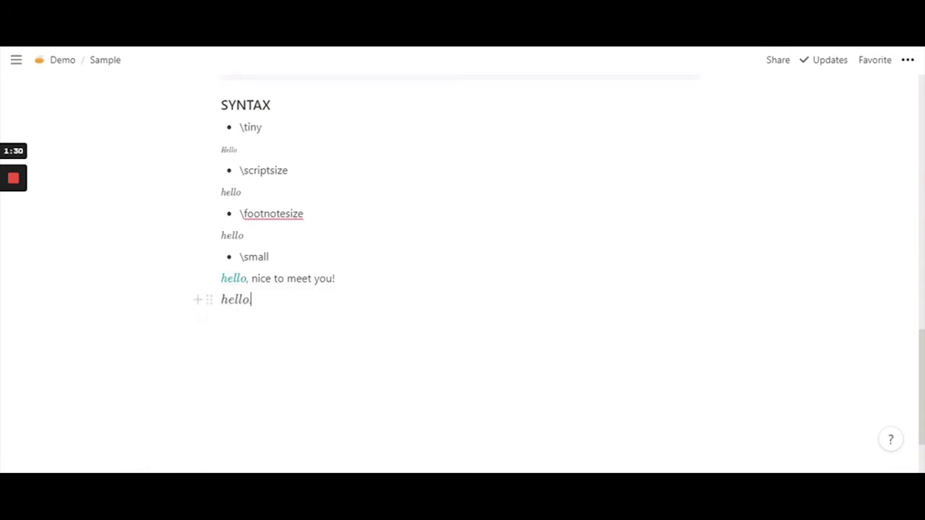
Step: Add ", nice to meet you!" after the uncolored hello equation on the second line and review that equation's code
type(", ni")
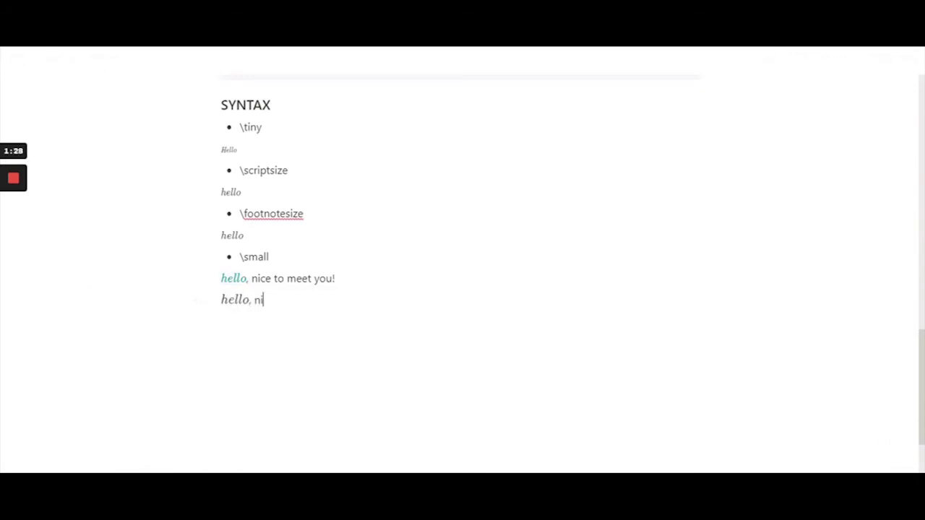
type("ce to meet you!")
key("Return")
left_click(237, 302)
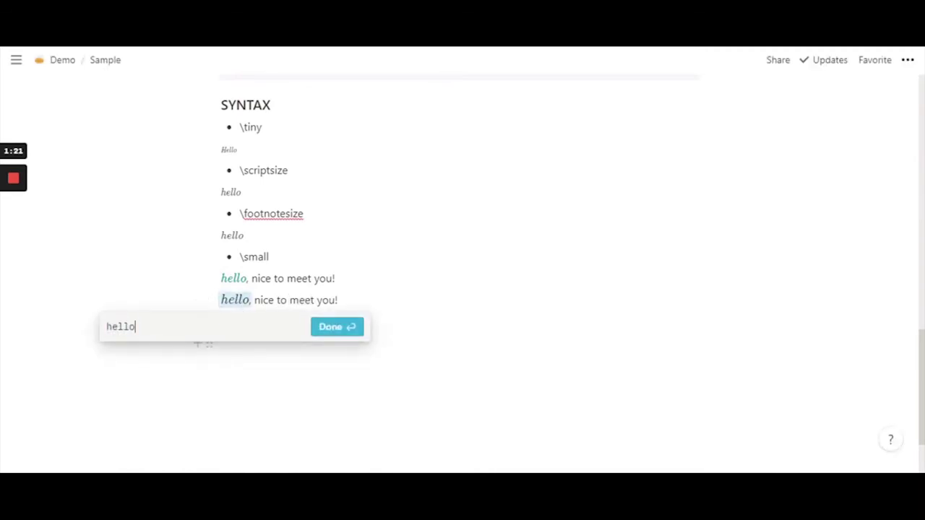
left_click(334, 326)
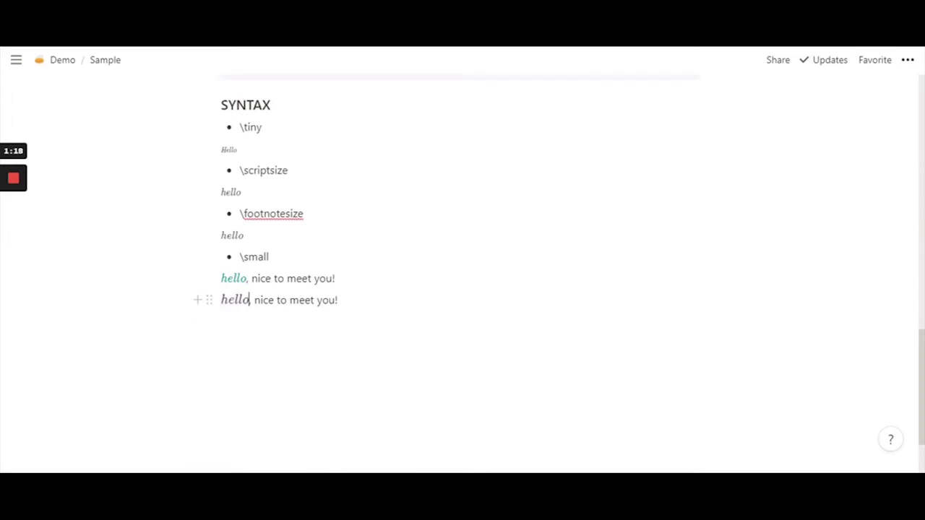
double_click(296, 300)
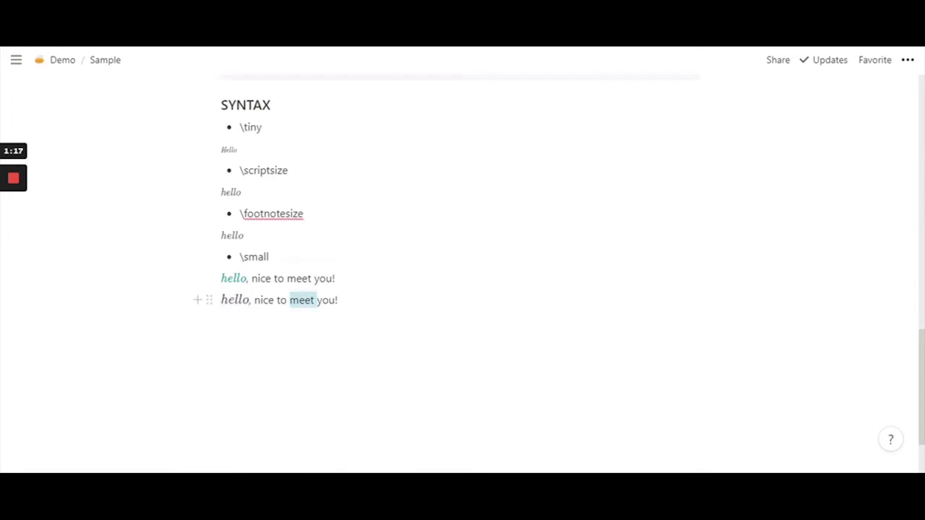
left_click(302, 300)
Step: Add a bulleted list item "\normalsize" below the two greeting lines, followed by an empty plain text line
left_click(231, 321)
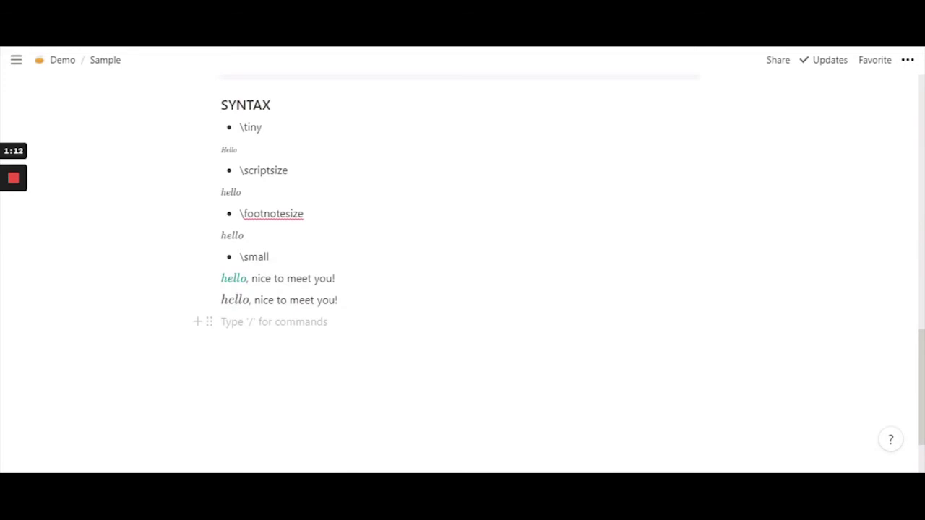
type("-")
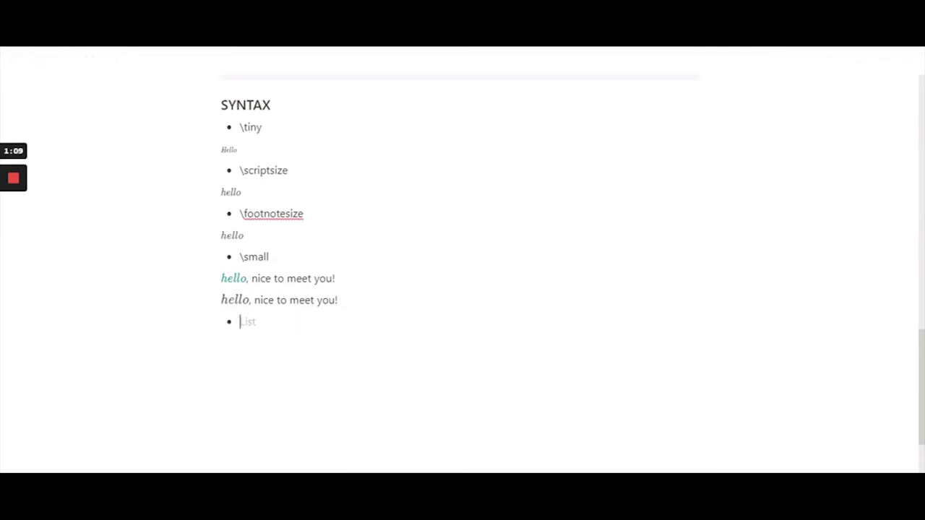
type(" \\normalsize")
key("Return")
key("Return")
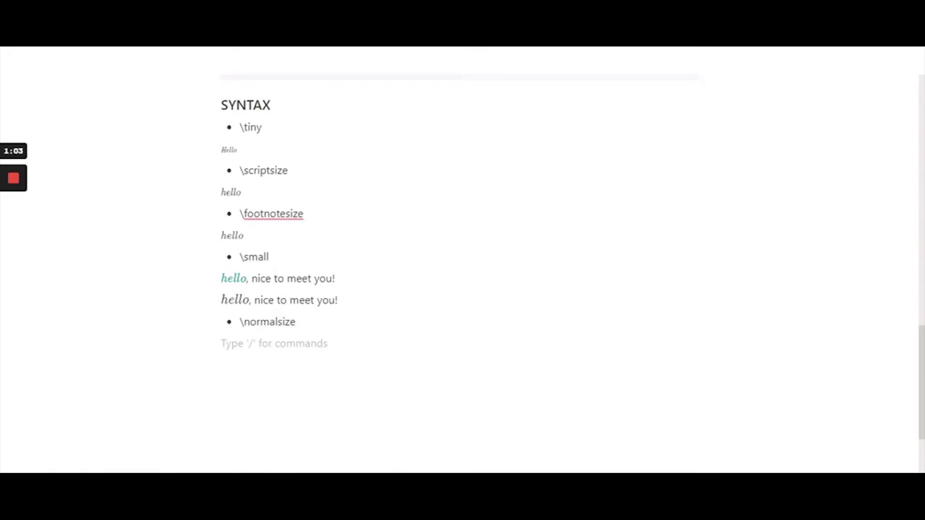
Step: Write "hello" below the \normalsize bullet and convert the word to an inline equation
type("hello")
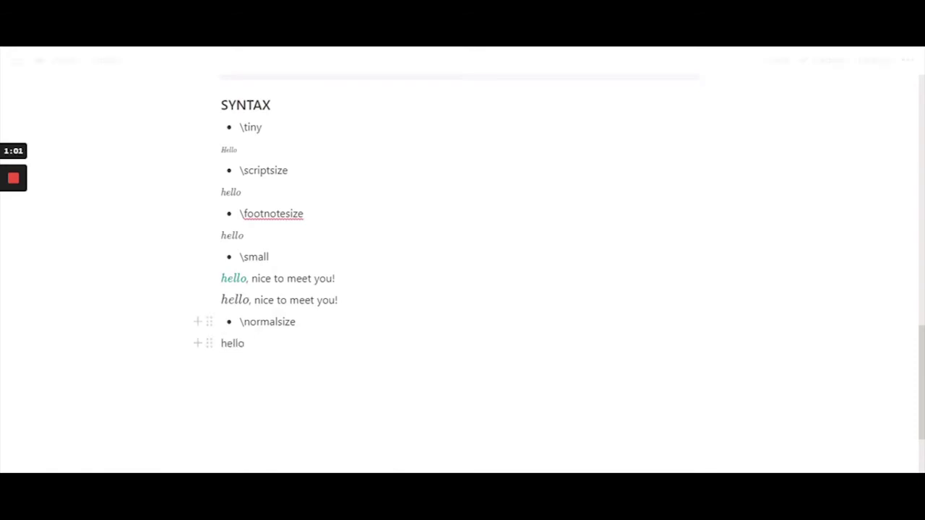
double_click(232, 344)
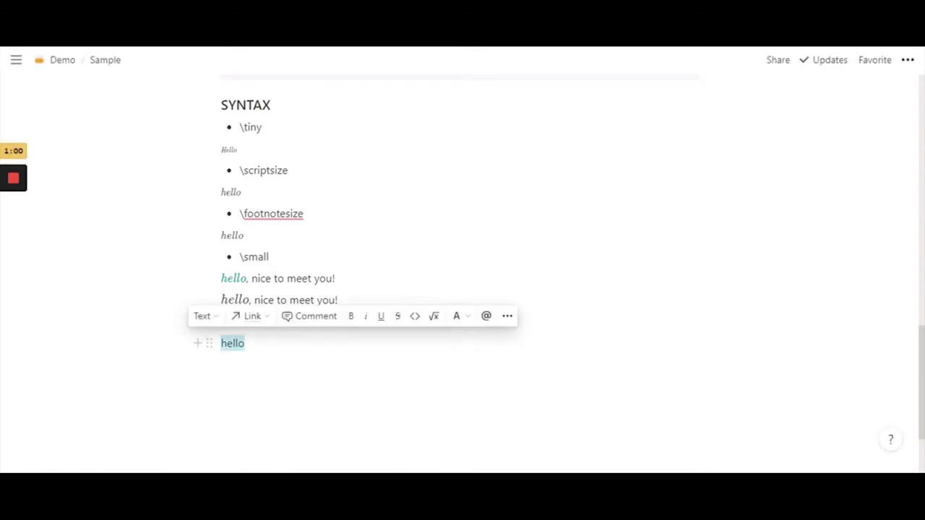
left_click(423, 326)
Step: Change the code of the equation below the \normalsize bullet to "\normalsize {hello}" and start an empty line below it
key("Right")
key("Left")
key("Left")
key("Left")
key("Left")
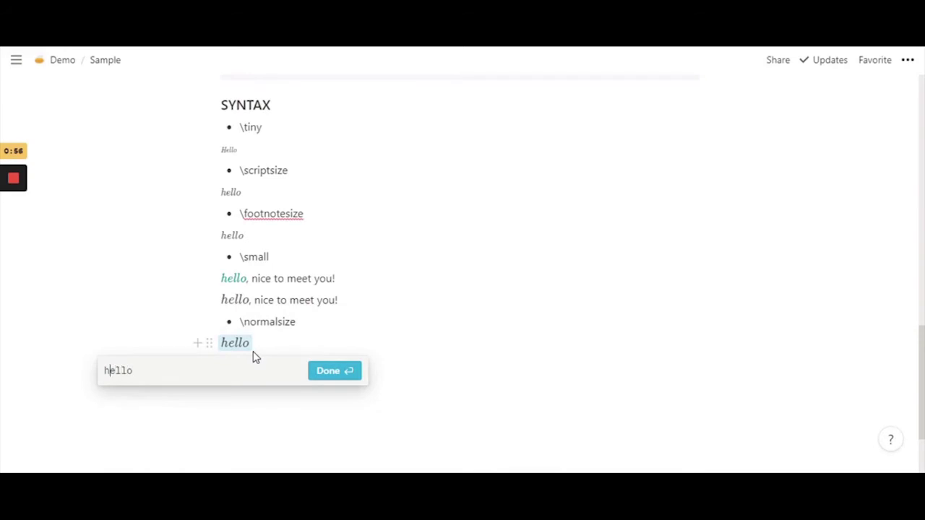
key("Left")
type("orm")
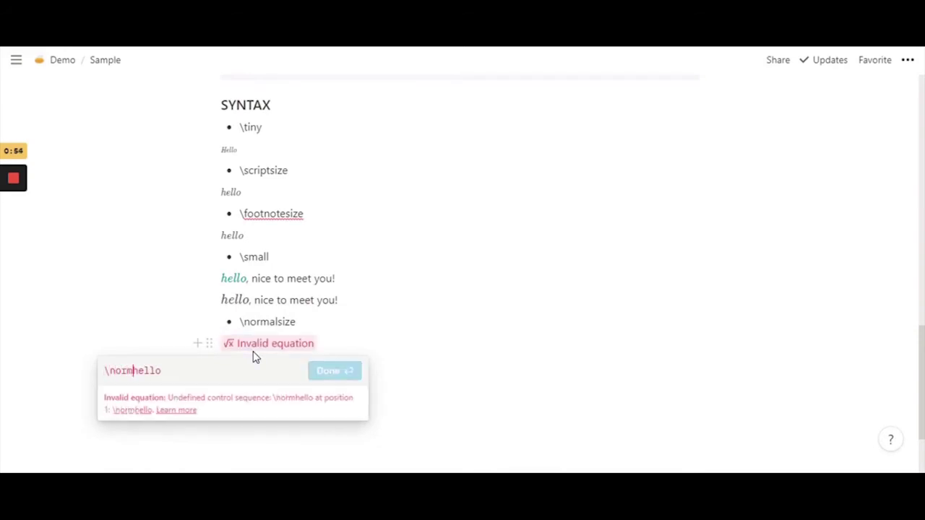
type("al")
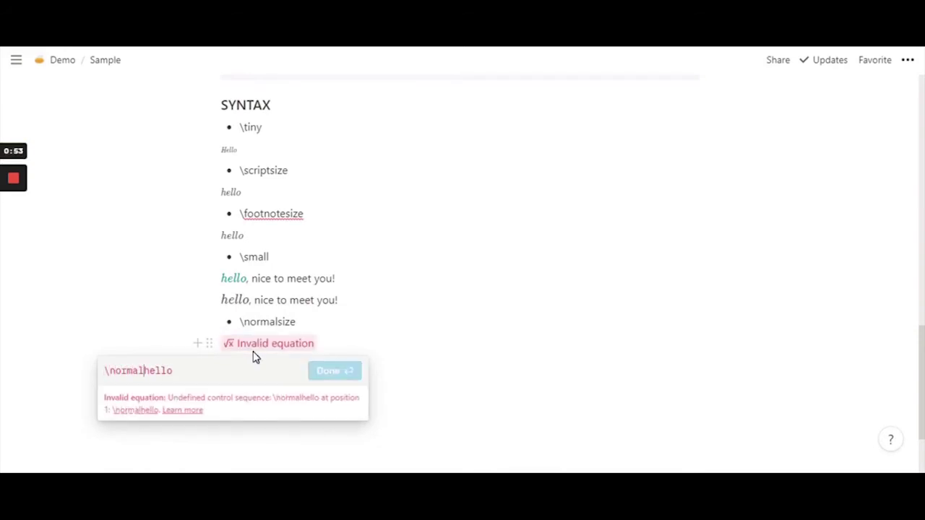
type("size ")
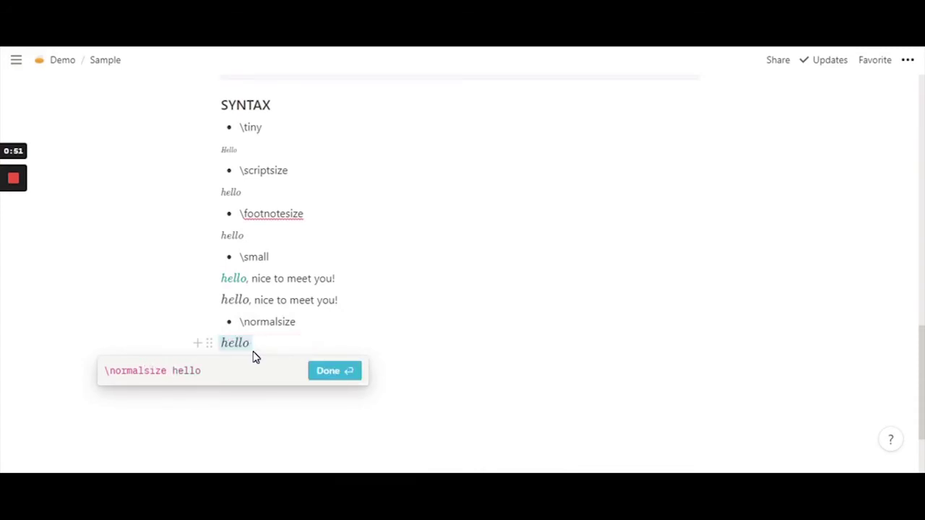
type("{")
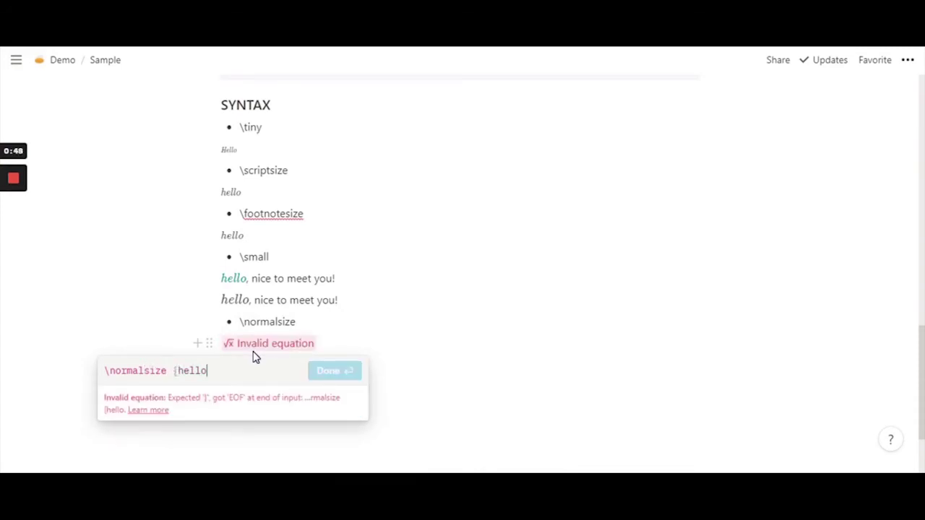
type("}")
left_click(319, 372)
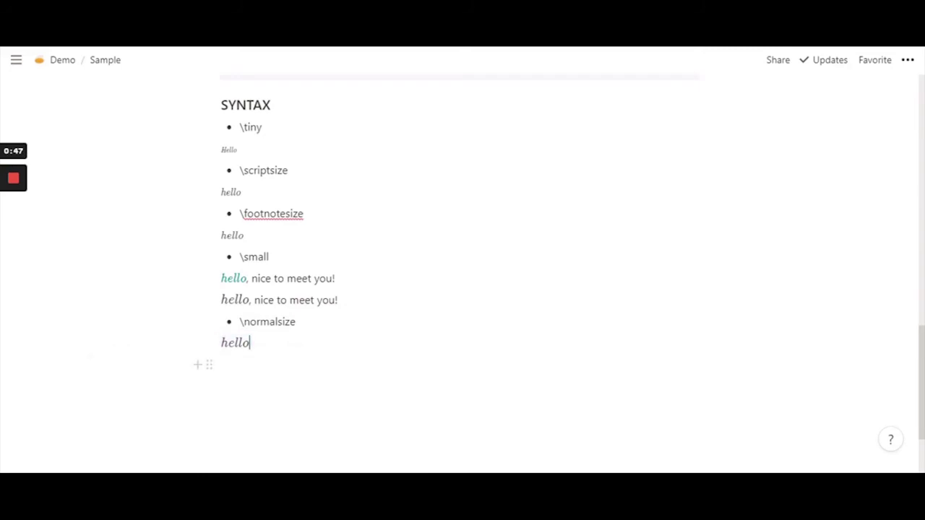
key("Return")
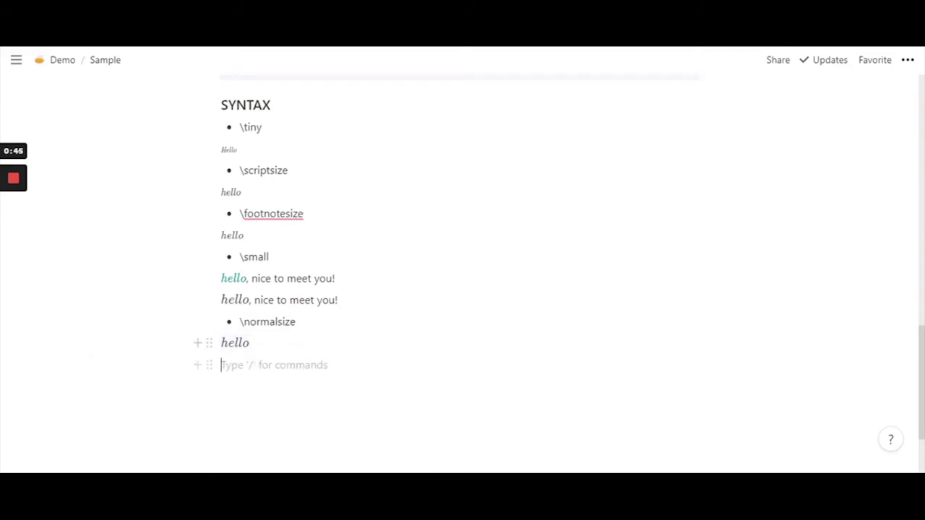
Step: Compare the code of the \normalsize hello equation with that of the uncolored hello equation before ", nice to meet you!"
left_click(235, 342)
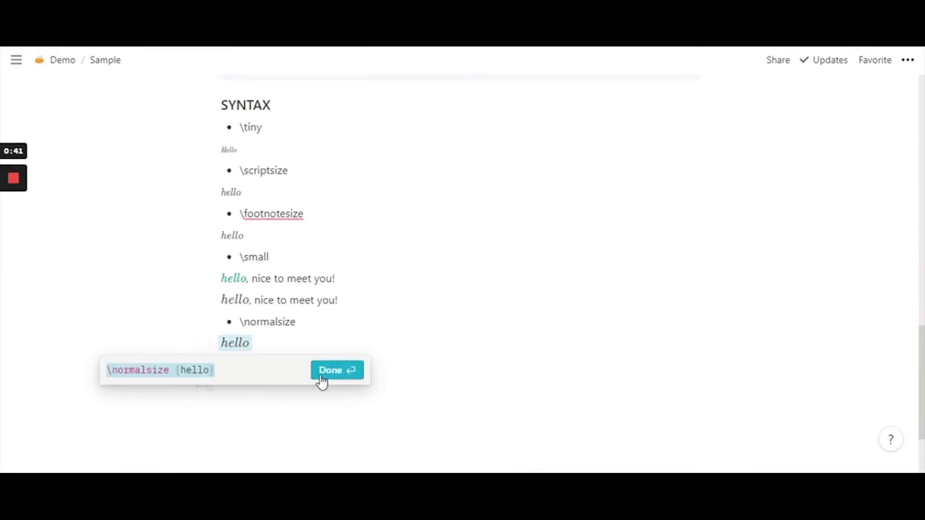
left_click(324, 374)
left_click(235, 300)
key("Right")
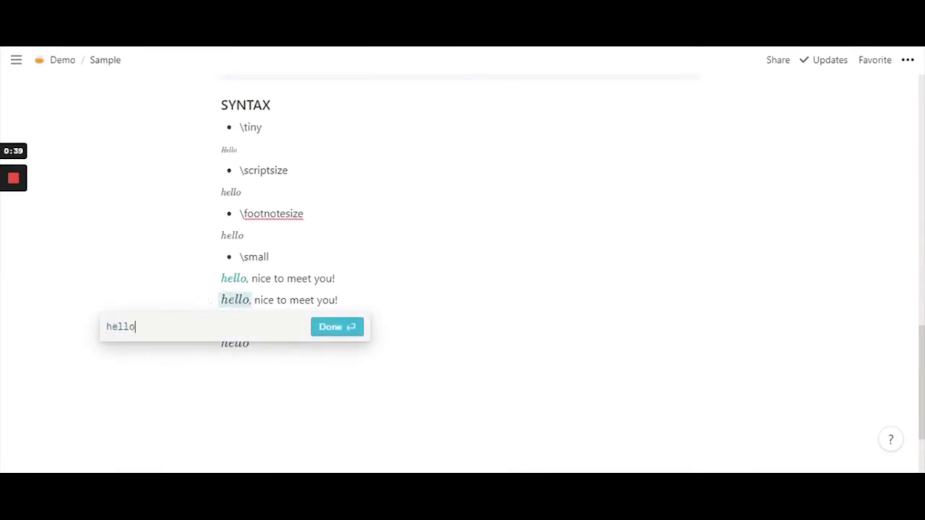
left_click(325, 331)
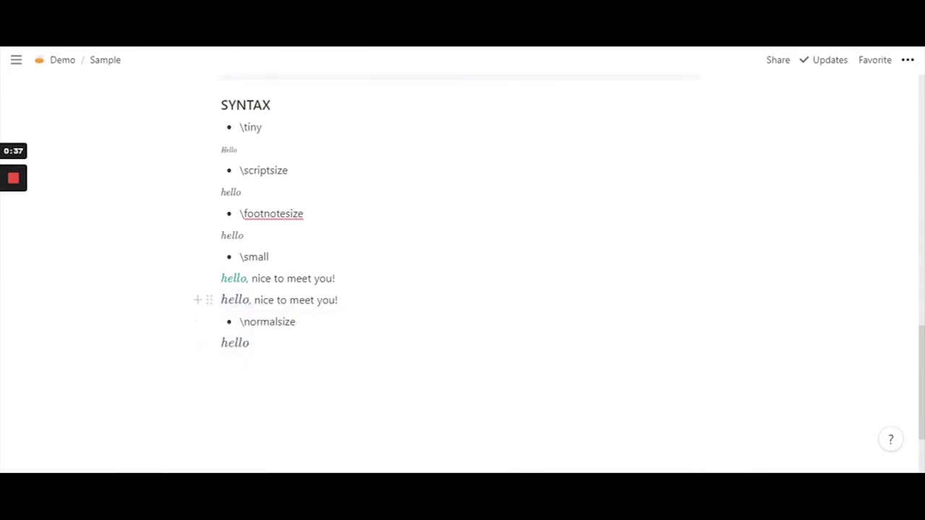
left_click(234, 342)
key("Right")
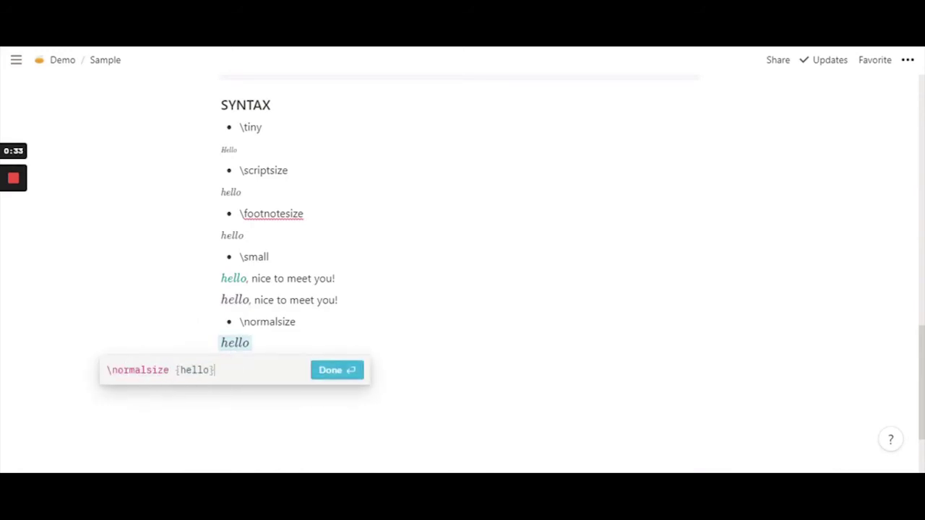
left_click_drag(112, 370, 168, 370)
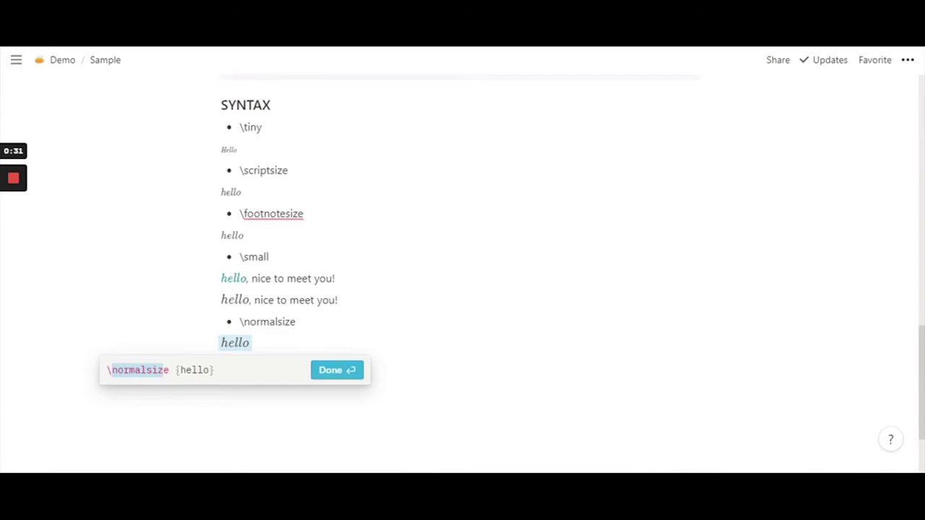
left_click(333, 374)
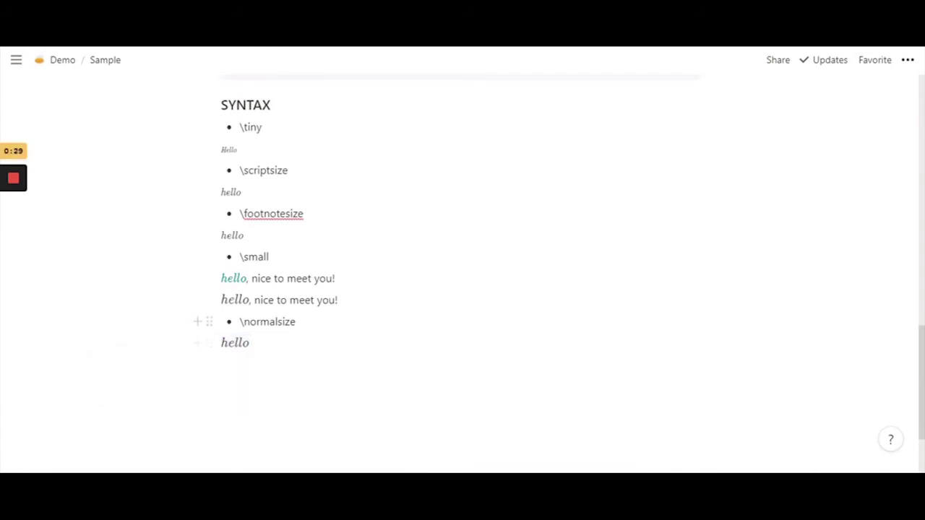
left_click(235, 299)
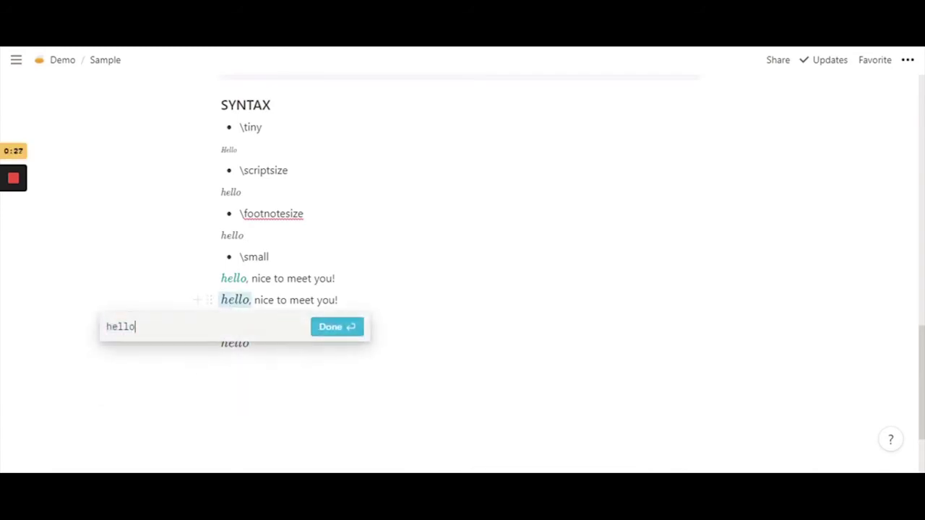
left_click(338, 328)
left_click(238, 342)
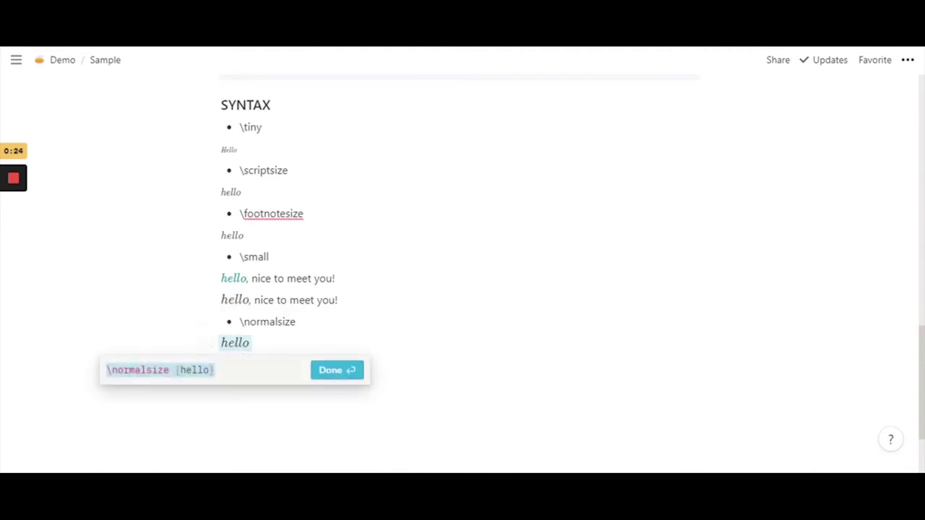
left_click(347, 377)
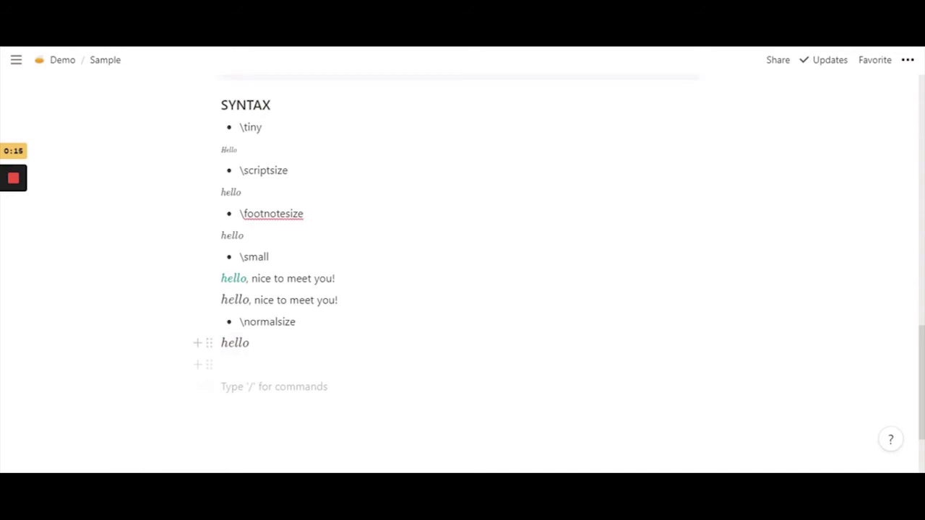
Step: Add a bulleted list item "\large" below the \normalsize hello example, followed by an empty plain text line
left_click(249, 342)
left_click(231, 365)
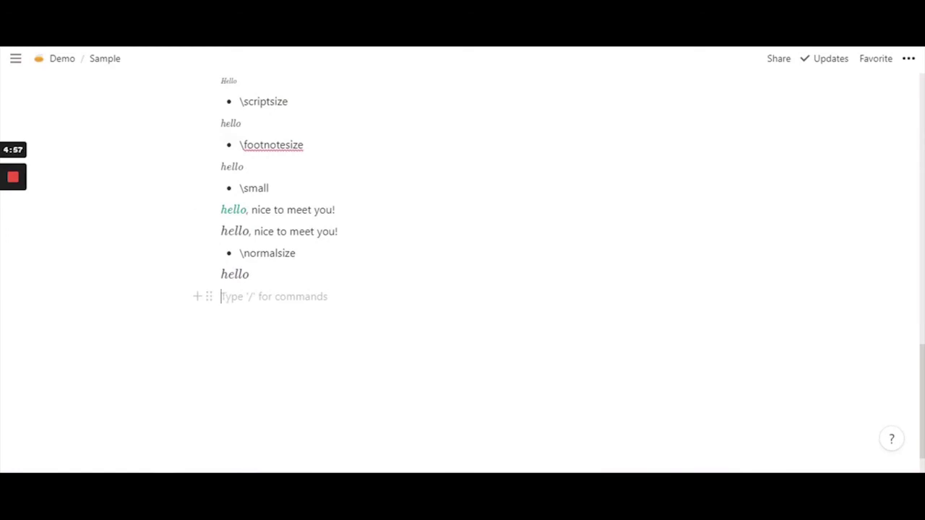
type("- ")
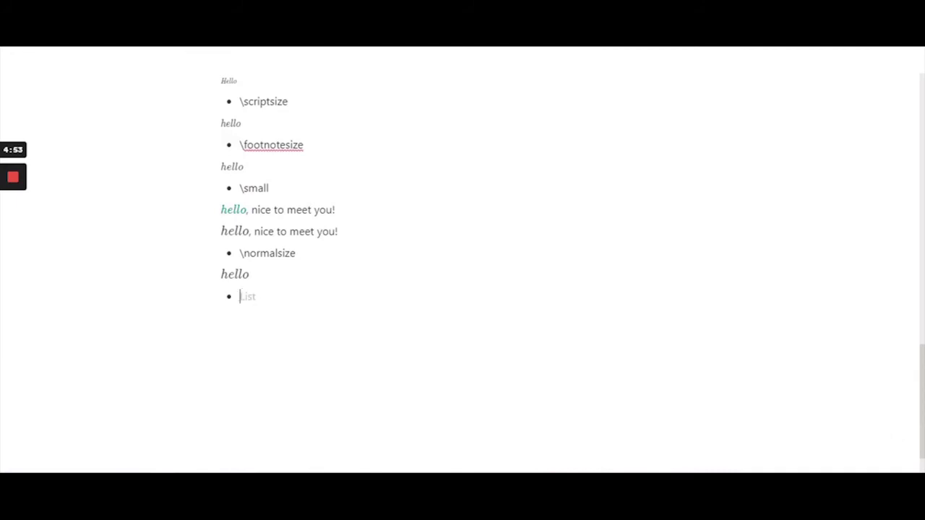
type("\\large")
key("Return")
key("BackSpace")
Step: Write "hello" below the \large bullet and convert the word to an inline equation
type("hello")
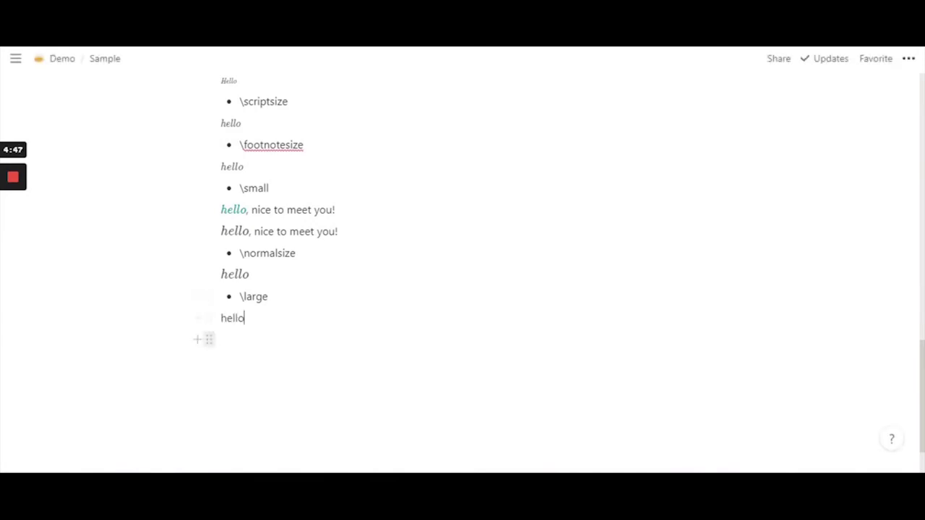
double_click(232, 318)
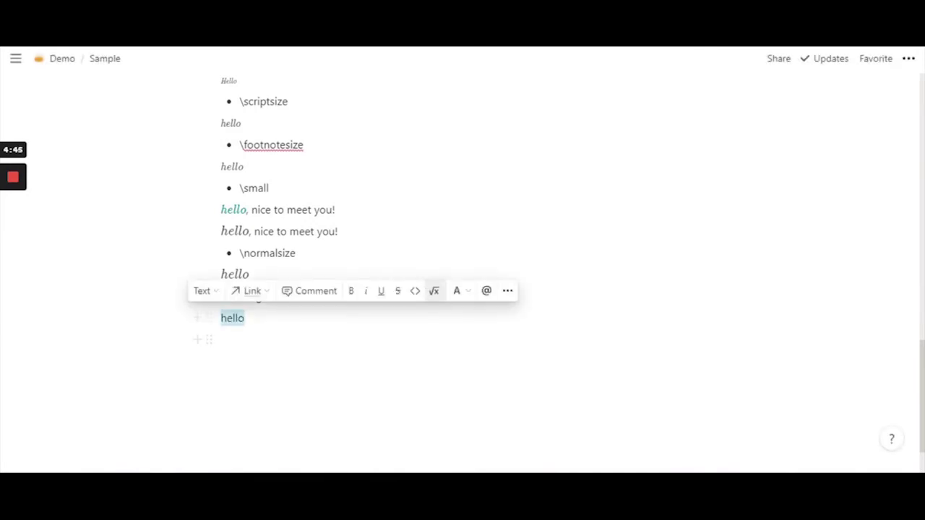
left_click(432, 292)
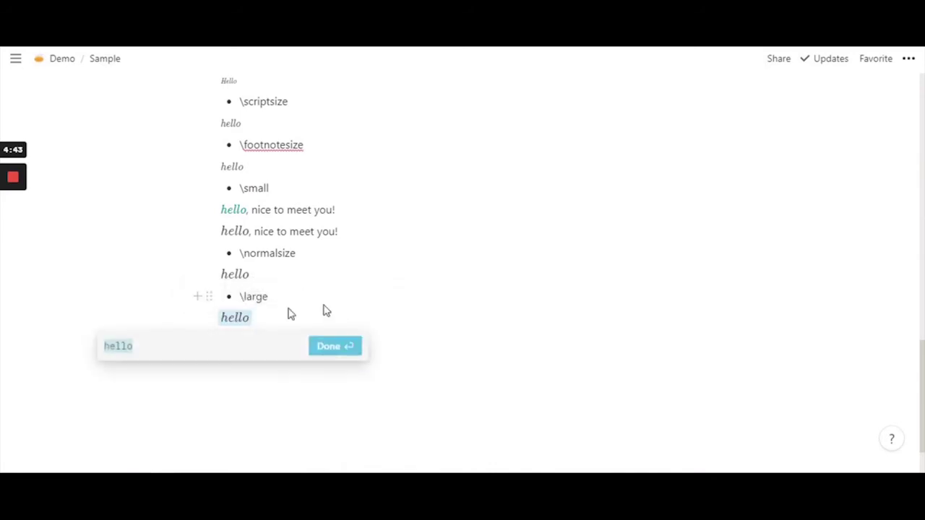
Step: Change the code of the equation below the \large bullet to "\large {hello}"
left_click(220, 344)
type("]")
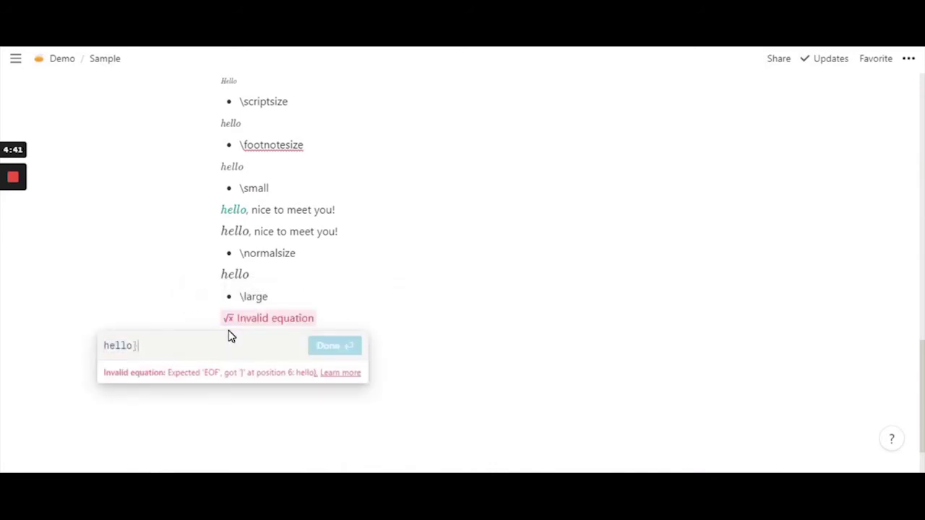
key("Left")
key("Left")
key("Left")
key("Left")
key("Left")
key("Left")
type("{")
key("Left")
type("\\larg")
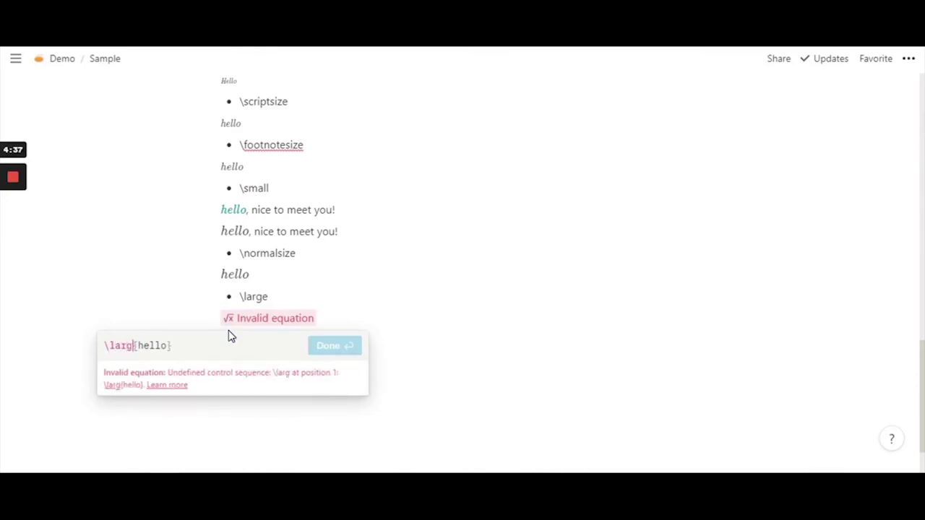
type("e")
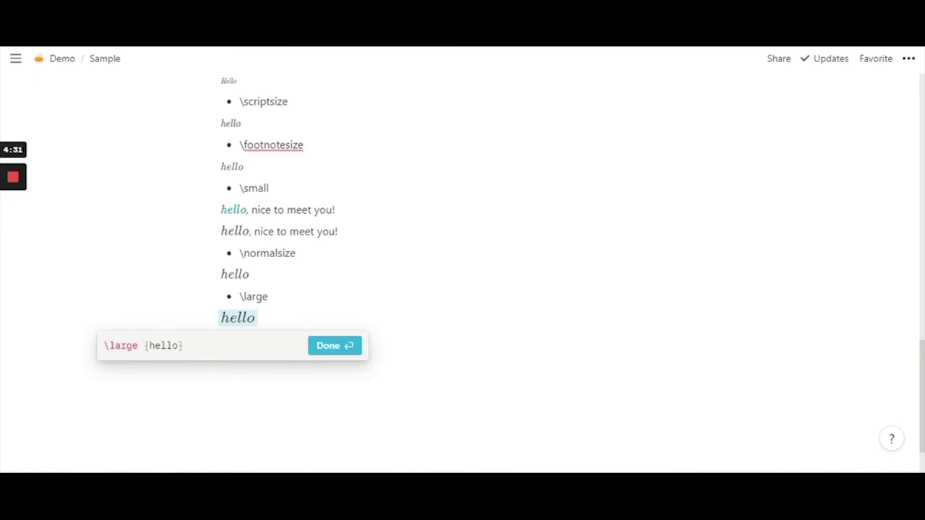
key("End")
left_click(332, 348)
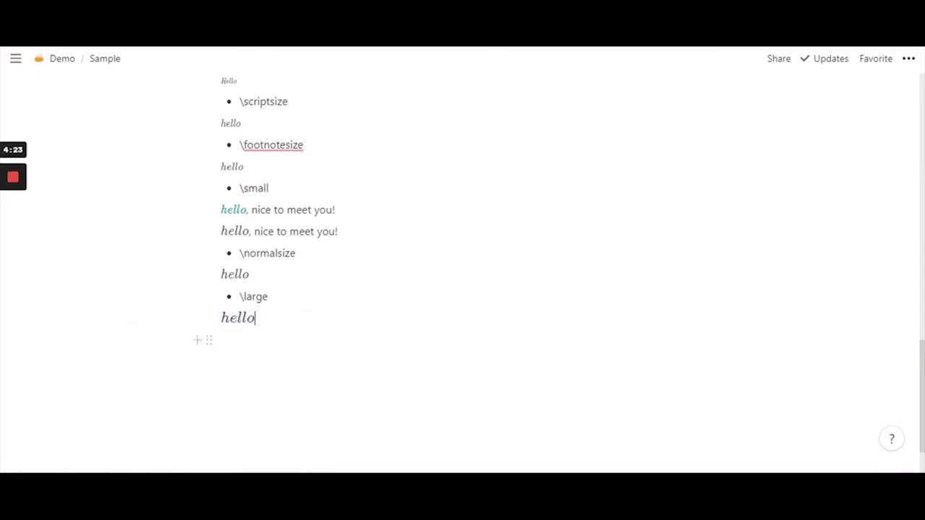
Step: Review the code of the hello equation below the \large bullet
key("Left")
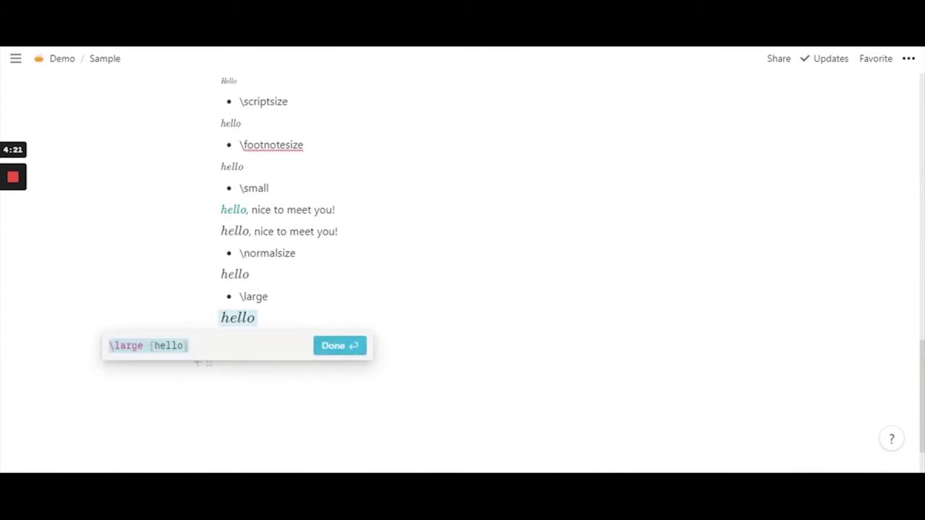
left_click(347, 351)
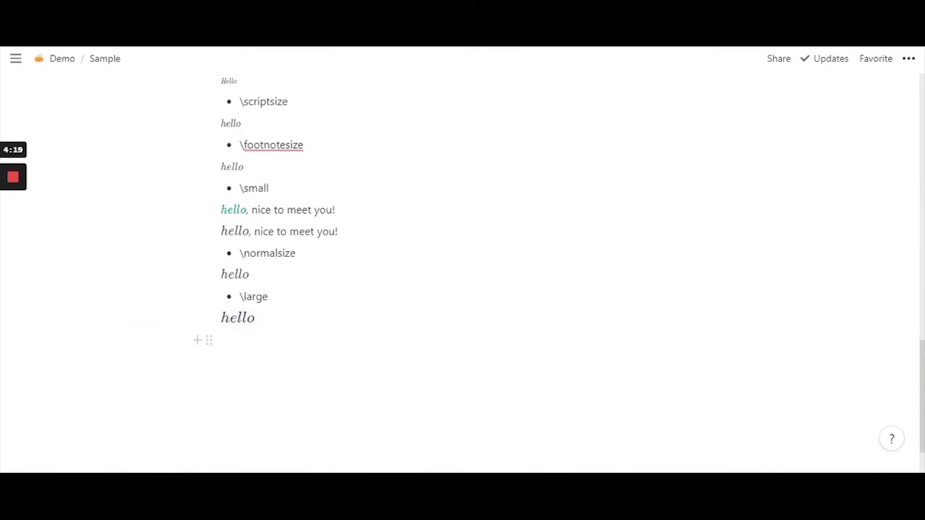
key("BackSpace")
key("Left")
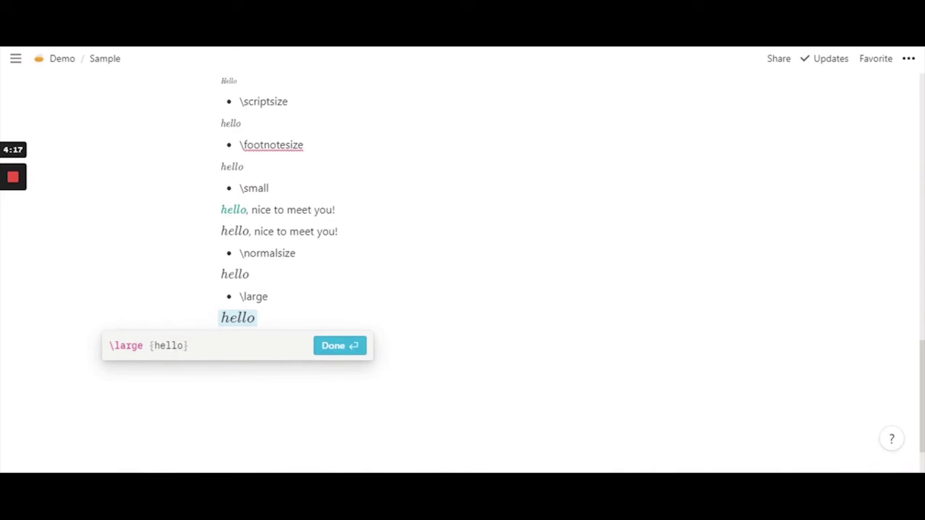
left_click(342, 351)
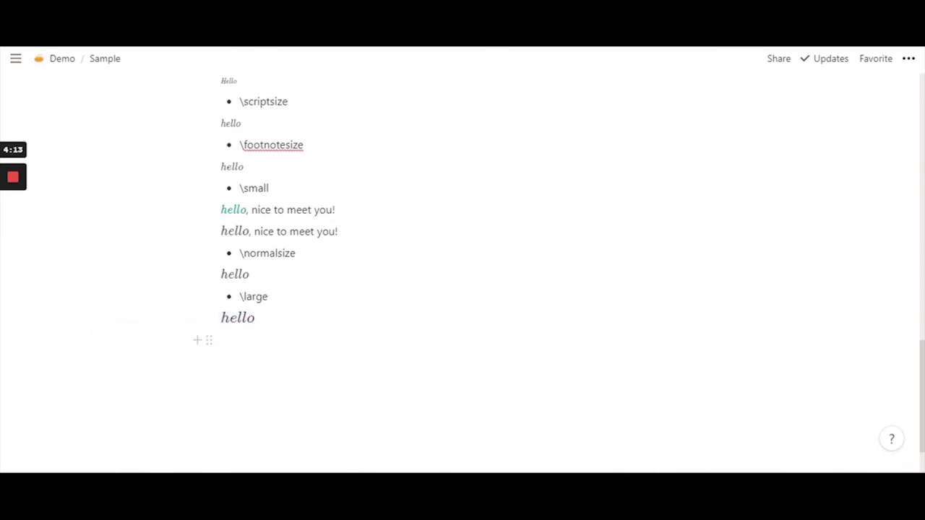
left_click(224, 341)
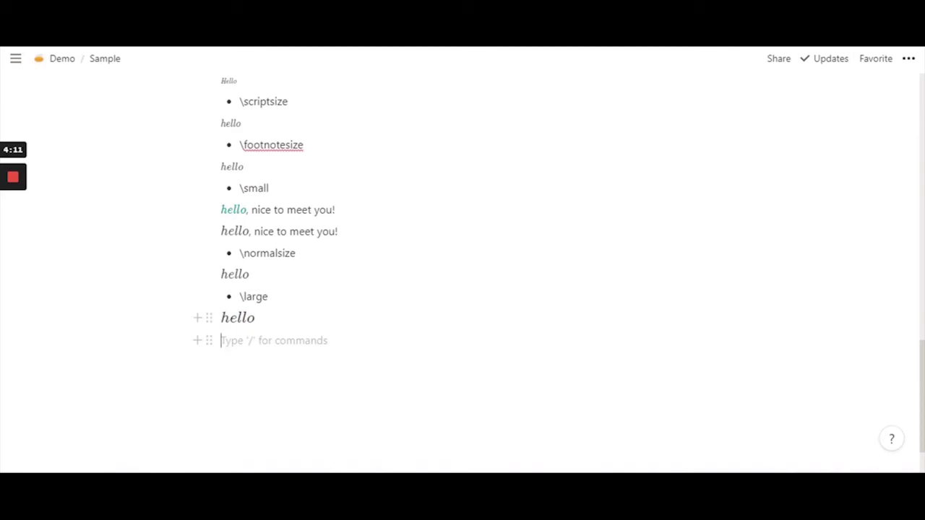
left_click(239, 322)
left_click(224, 340)
left_click(244, 324)
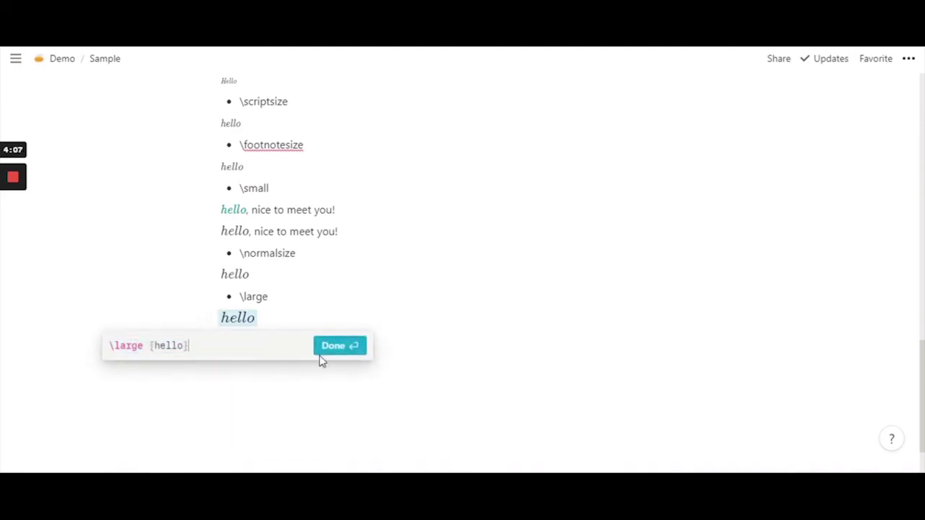
left_click(355, 347)
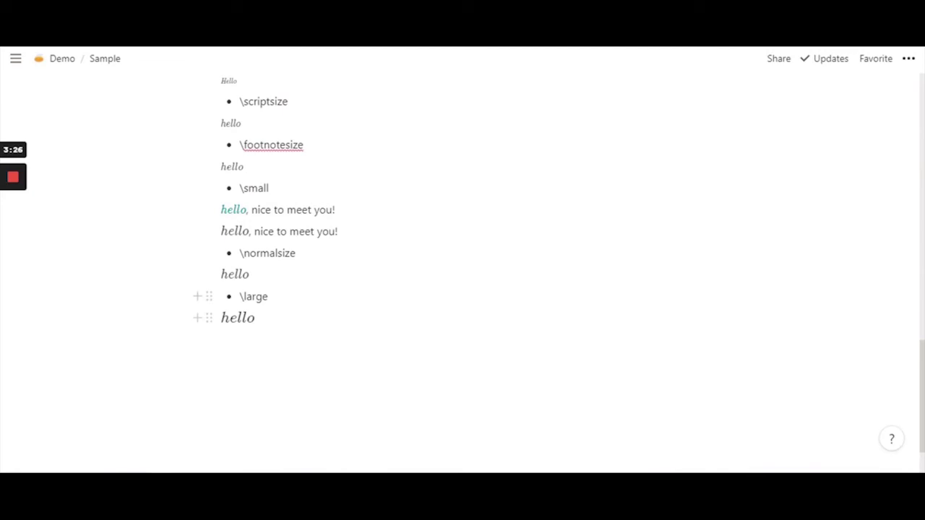
Step: Review the size commands and hello examples in the SYNTAX section, ending on the empty line below the \large example
scroll(461, 233, "up", 1)
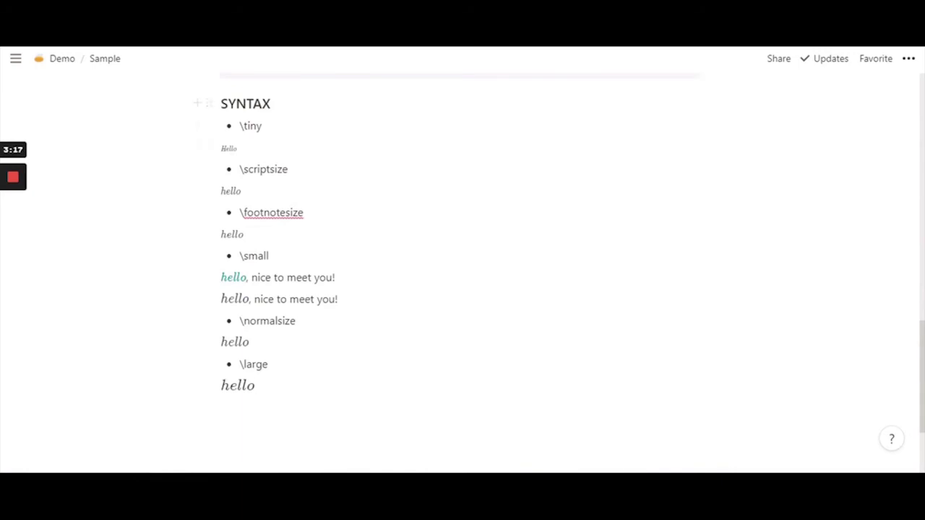
scroll(462, 260, "down", 2)
scroll(462, 260, "up", 2)
scroll(459, 232, "down", 1)
scroll(459, 233, "up", 1)
scroll(462, 260, "down", 2)
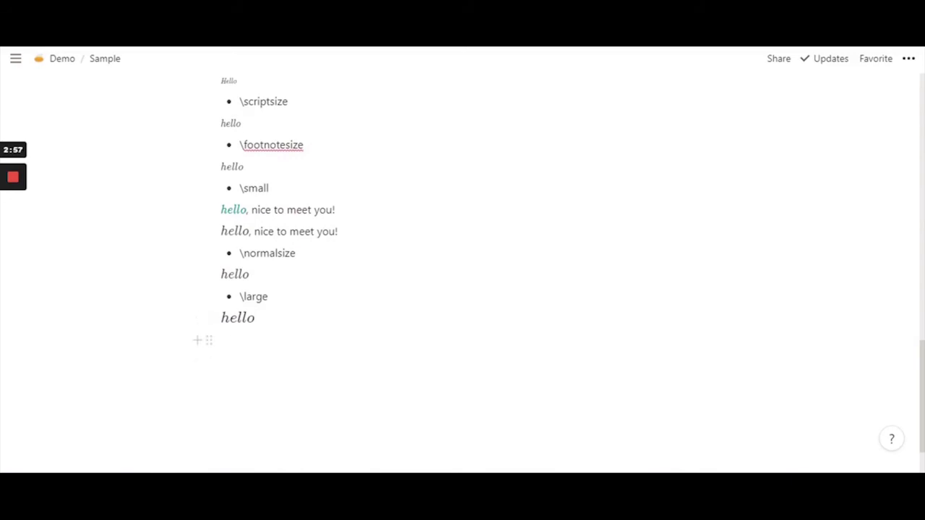
left_click(231, 340)
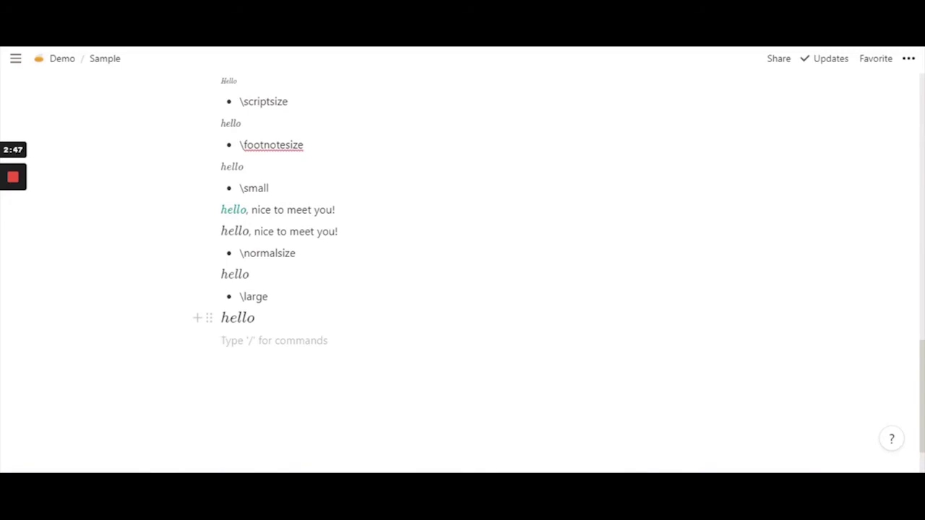
Step: Check the equation code of the hello example below the \large bullet, leaving it as it is
scroll(462, 260, "up", 1)
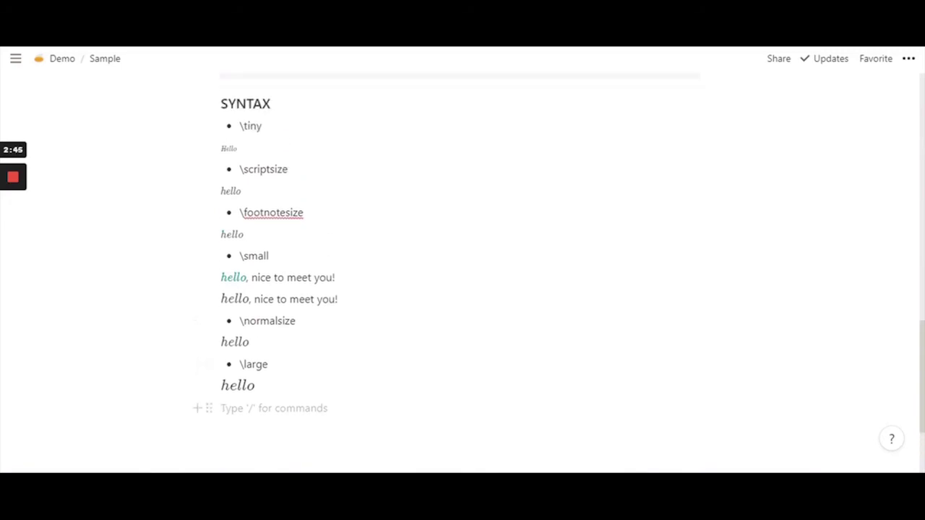
scroll(462, 260, "down", 1)
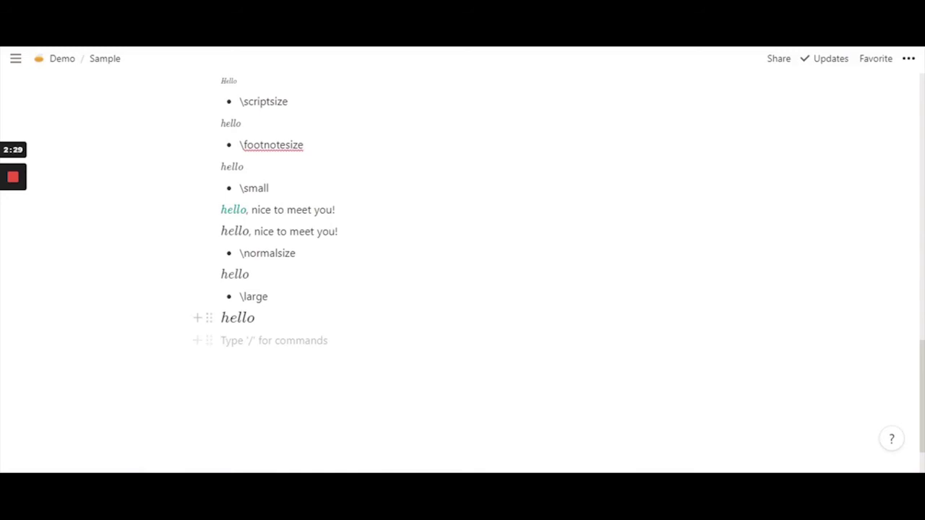
left_click(243, 324)
left_click(123, 346)
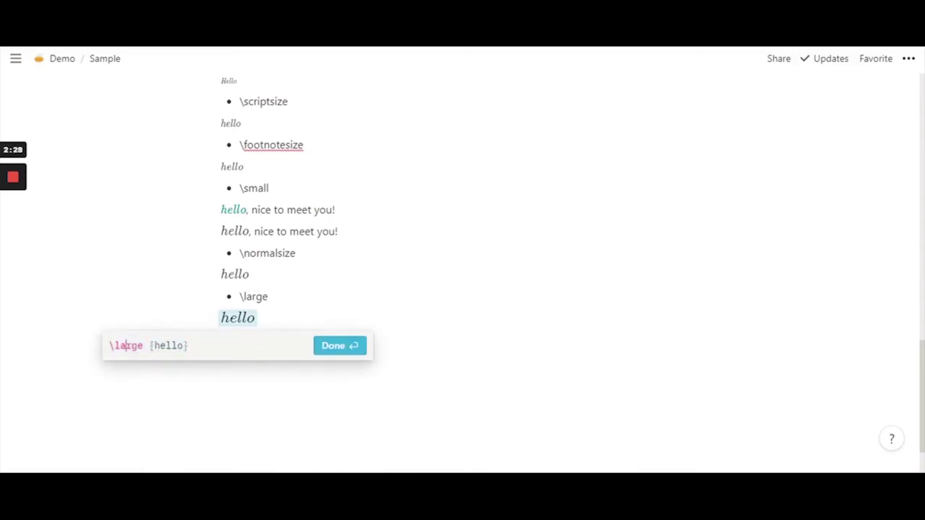
left_click(330, 349)
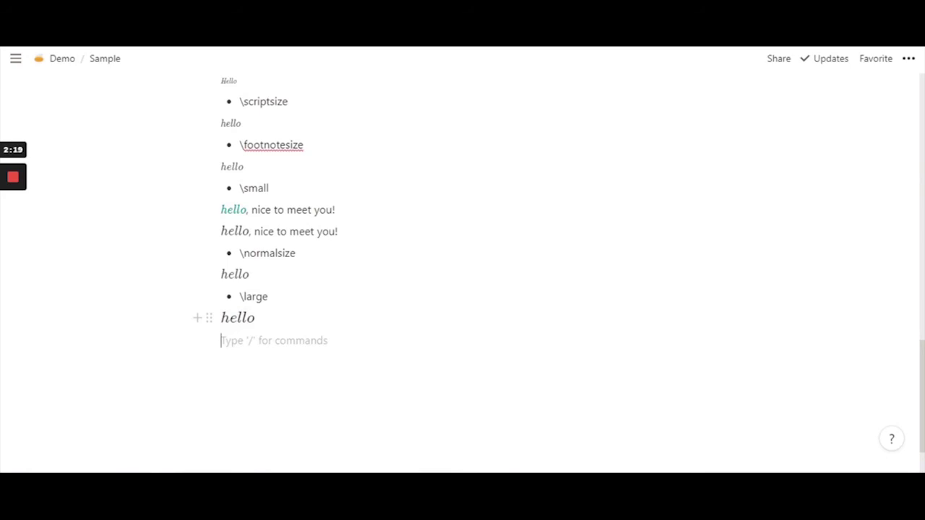
Step: Add a bulleted item reading "\Large" below the \large hello example
type("-")
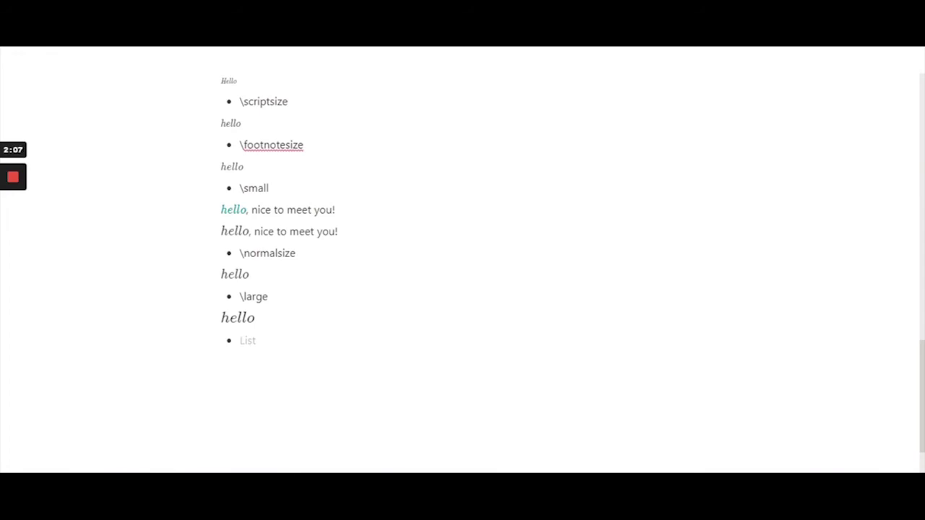
type("\\Large")
key("Return")
type("hello")
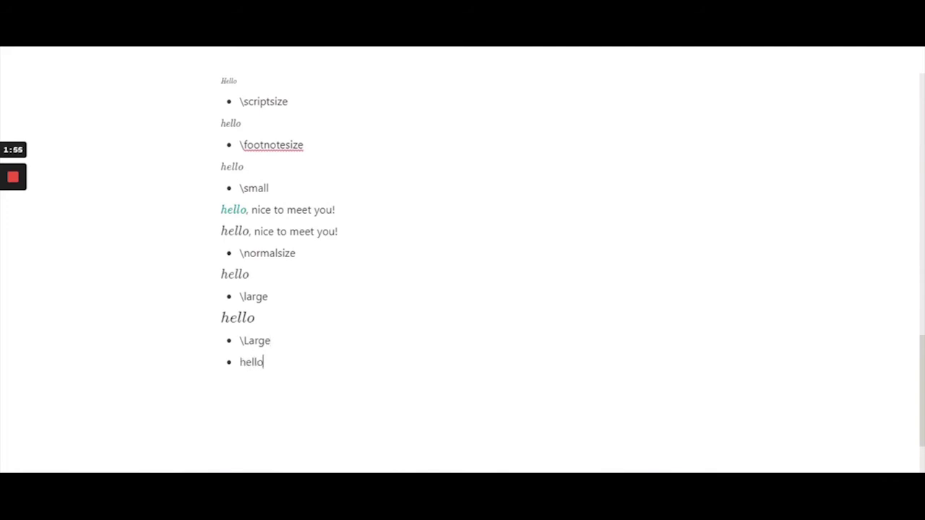
key("BackSpace")
key("BackSpace")
key("BackSpace")
key("BackSpace")
key("BackSpace")
Step: Write "hello" on a plain line below the \Large bullet and turn it into an inline equation with a leading backslash
key("BackSpace")
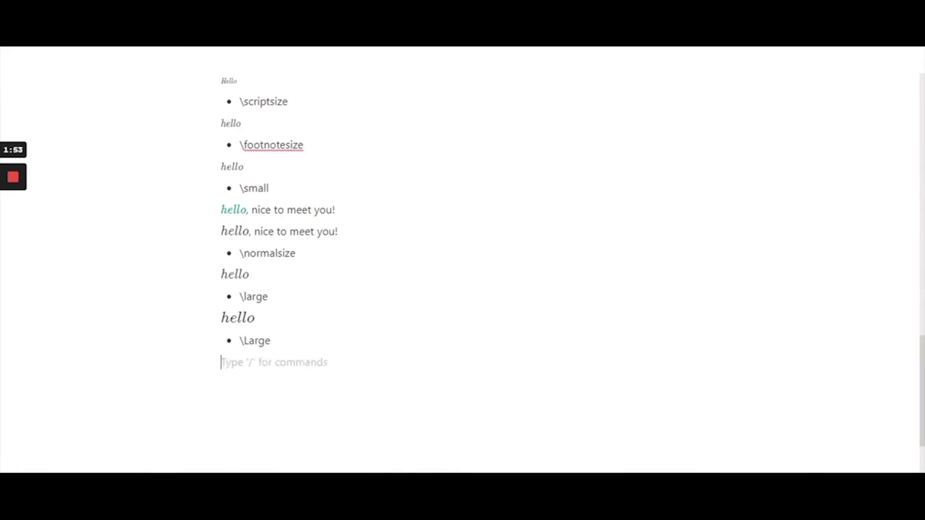
type("hello")
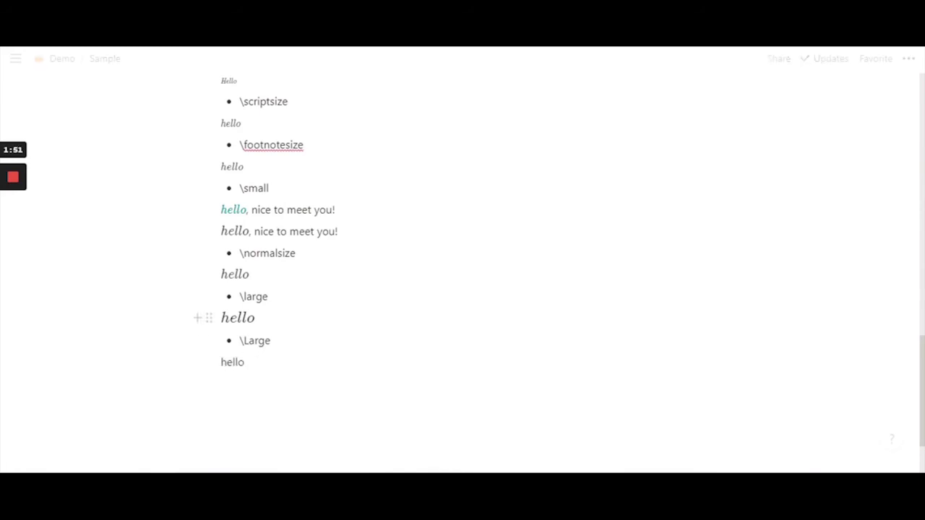
left_click(233, 362)
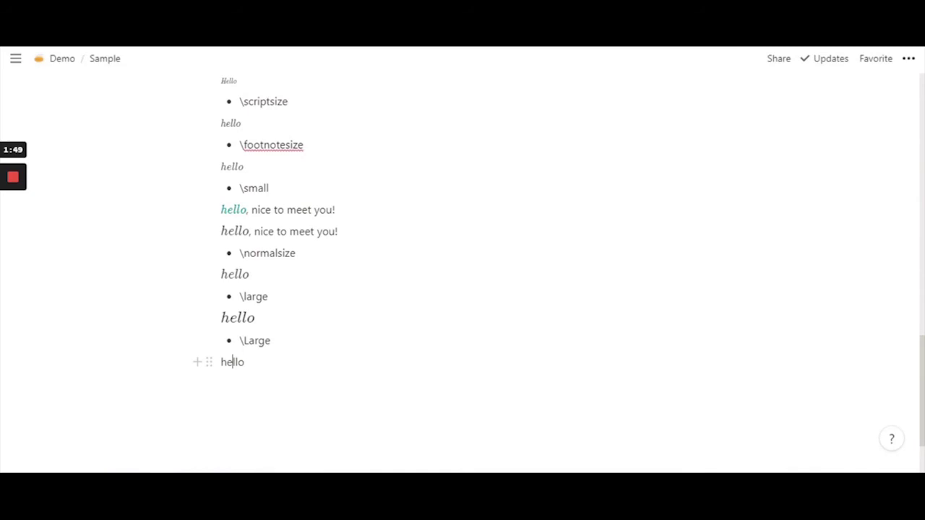
double_click(233, 362)
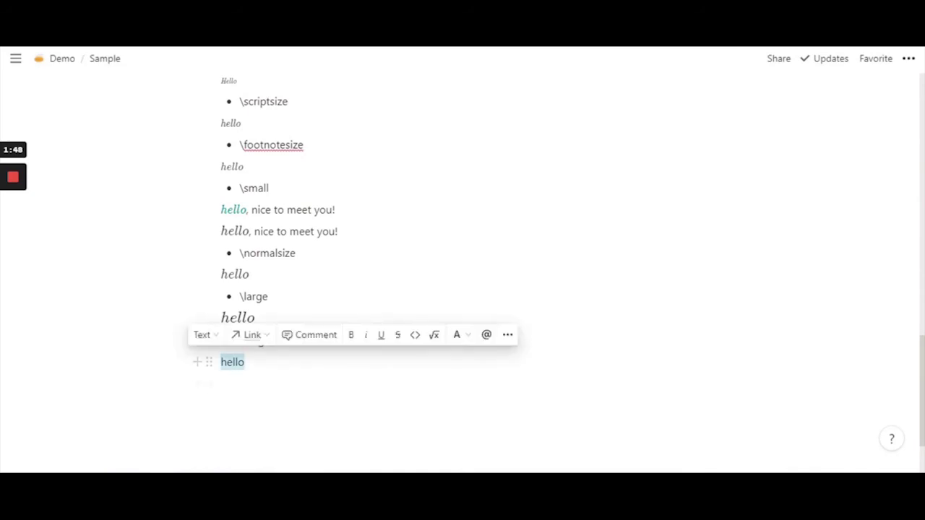
left_click(434, 334)
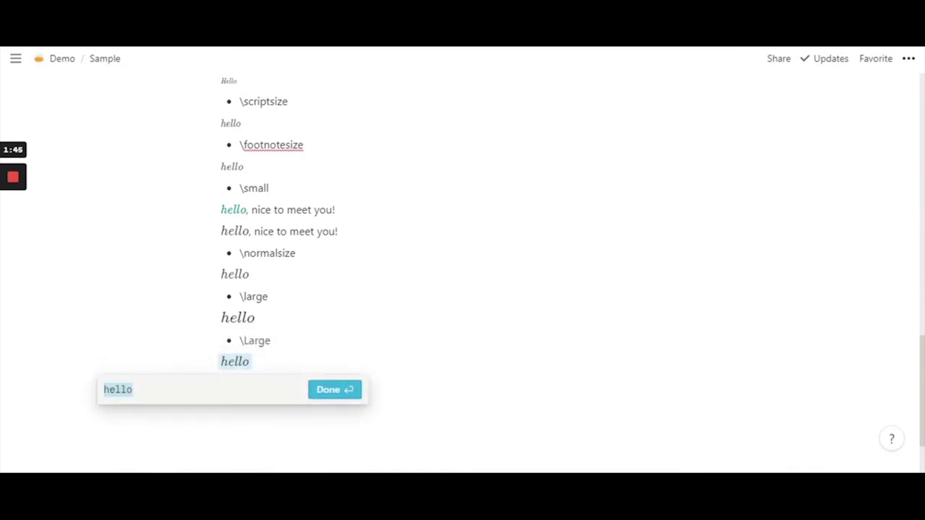
key("Left")
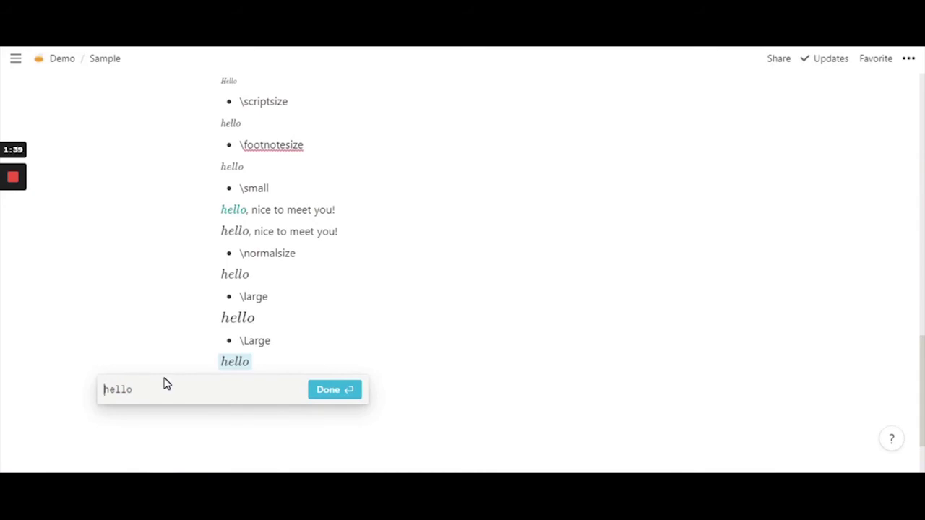
type("\\")
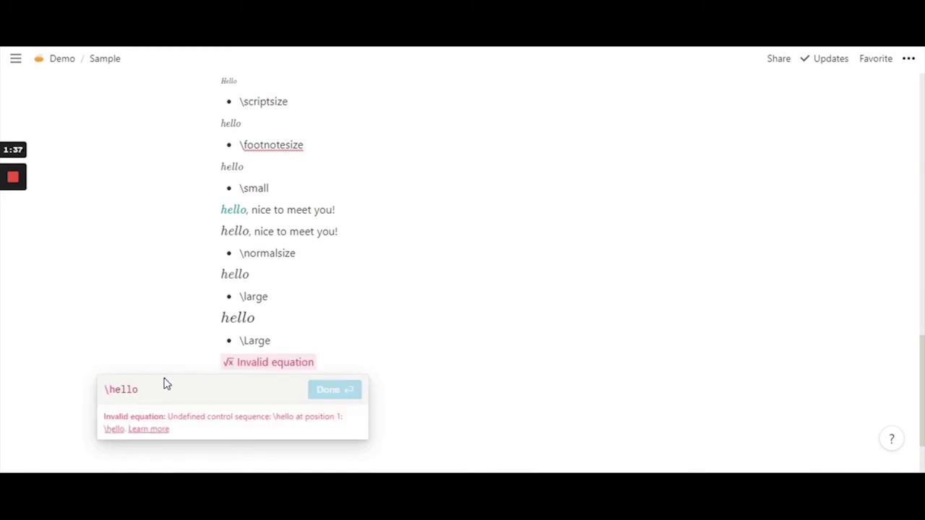
type("l")
type("arge")
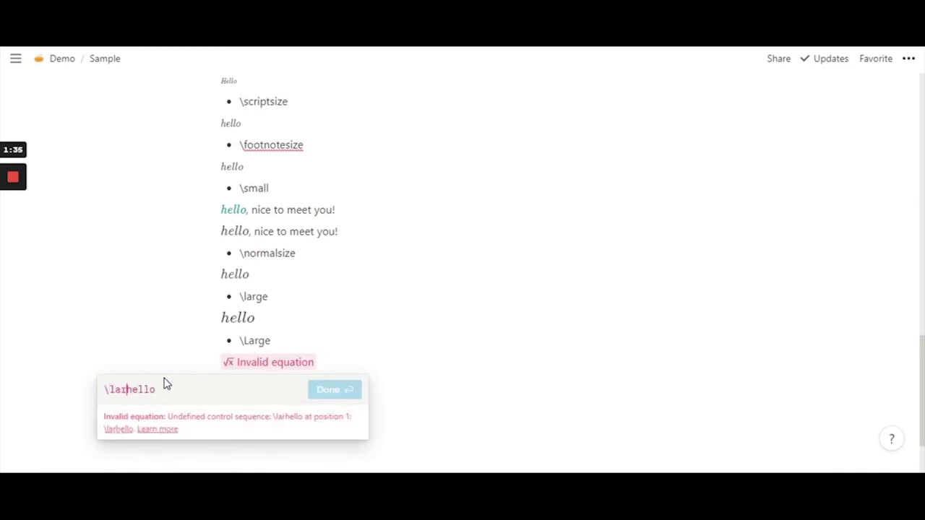
key("BackSpace")
key("BackSpace")
key("BackSpace")
key("BackSpace")
key("BackSpace")
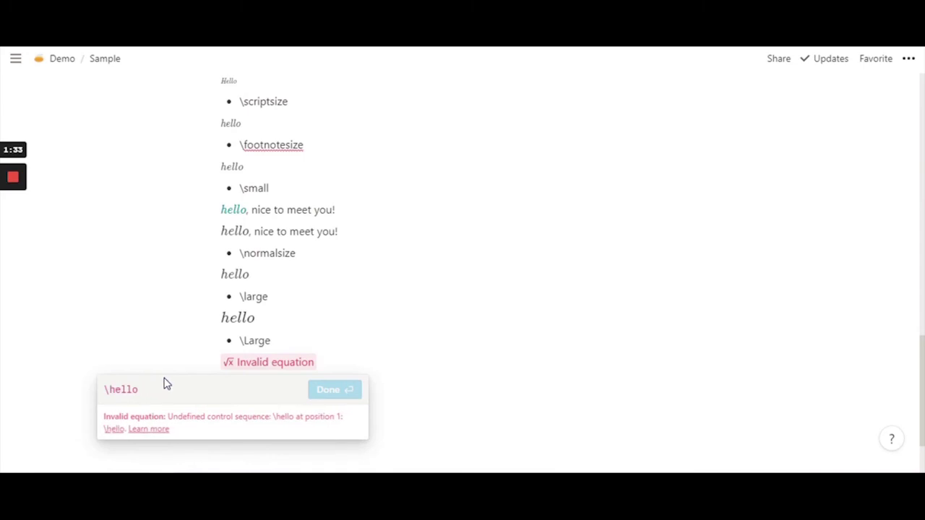
Step: Complete the code of the equation below the \Large bullet as "\Large {hello}"
type("L")
type("are")
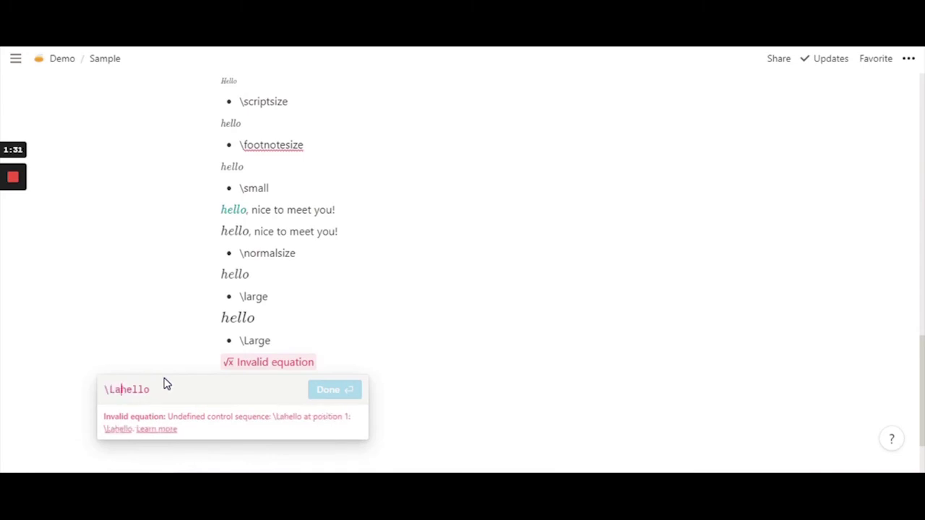
type("g")
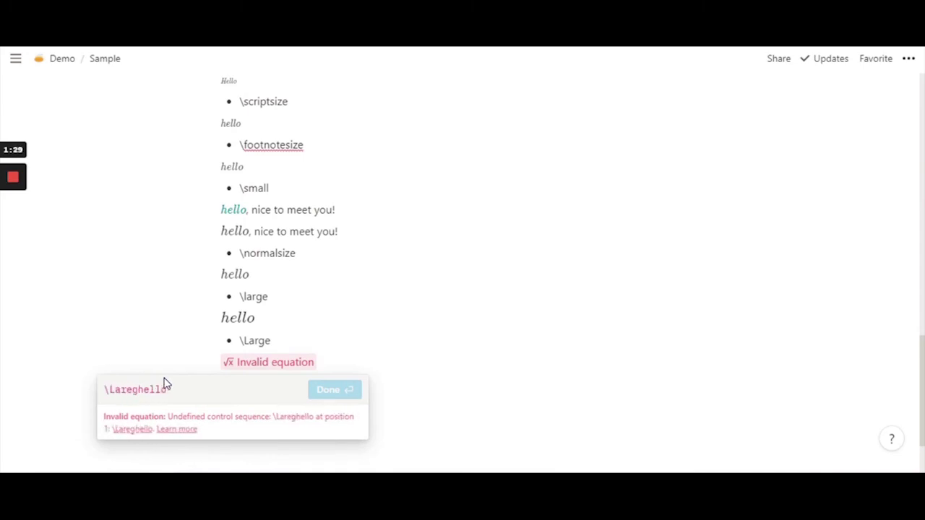
key("BackSpace")
key("BackSpace")
type("ge ")
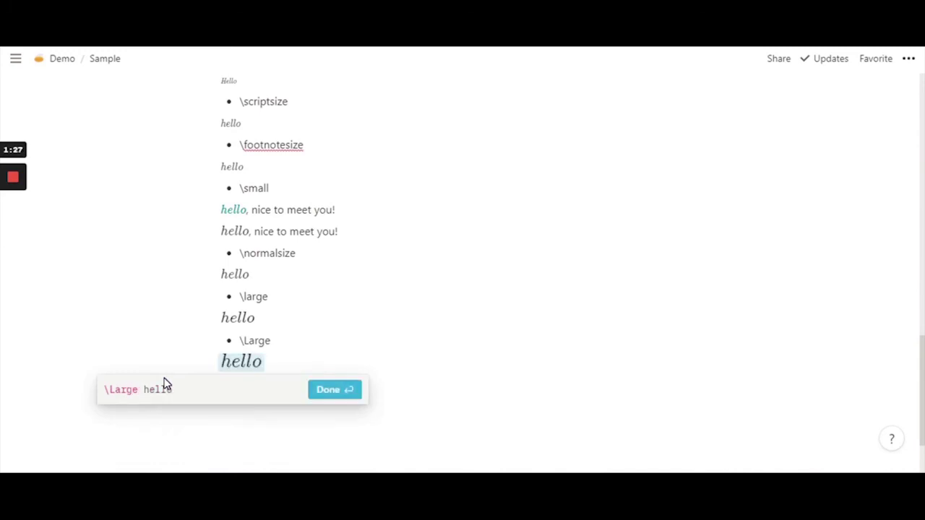
type("{")
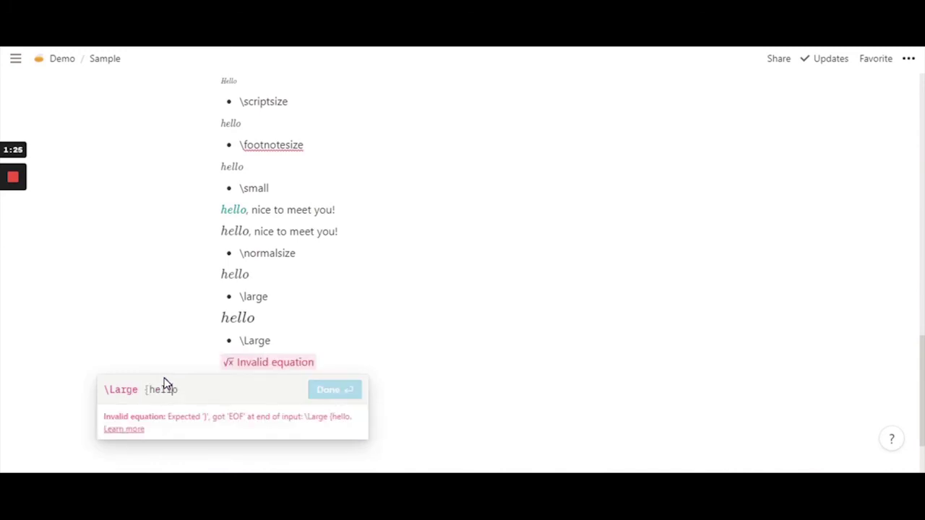
key("End")
type("}")
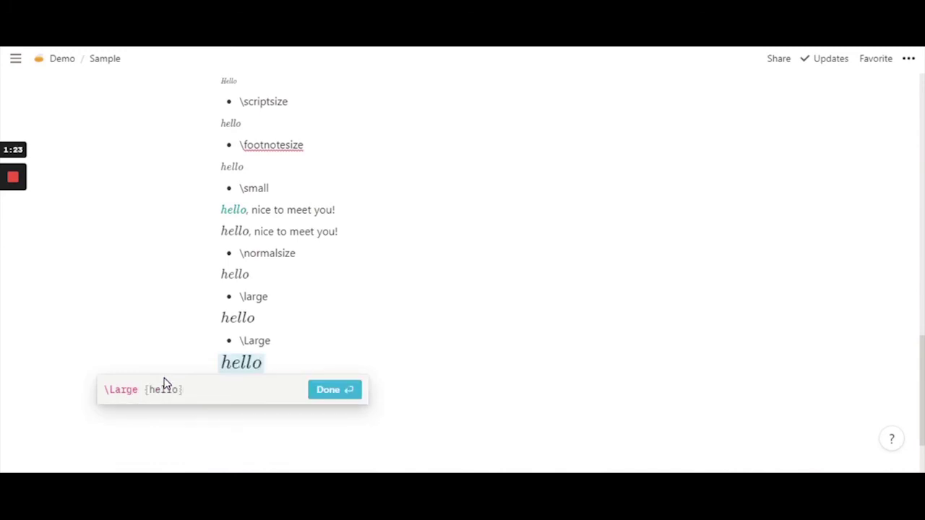
left_click(348, 391)
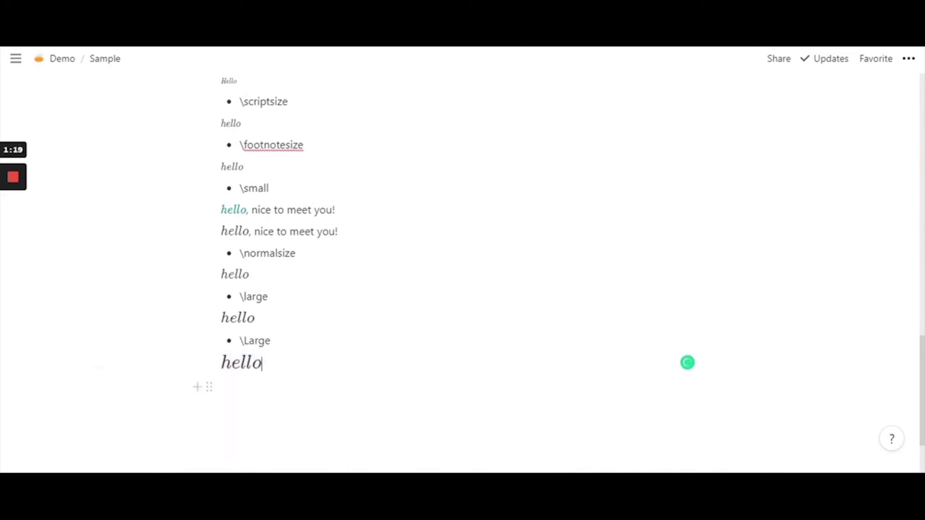
Step: Add a bulleted item reading "huge" below the \Large hello example, followed by an empty plain line
scroll(687, 362, "down", 1)
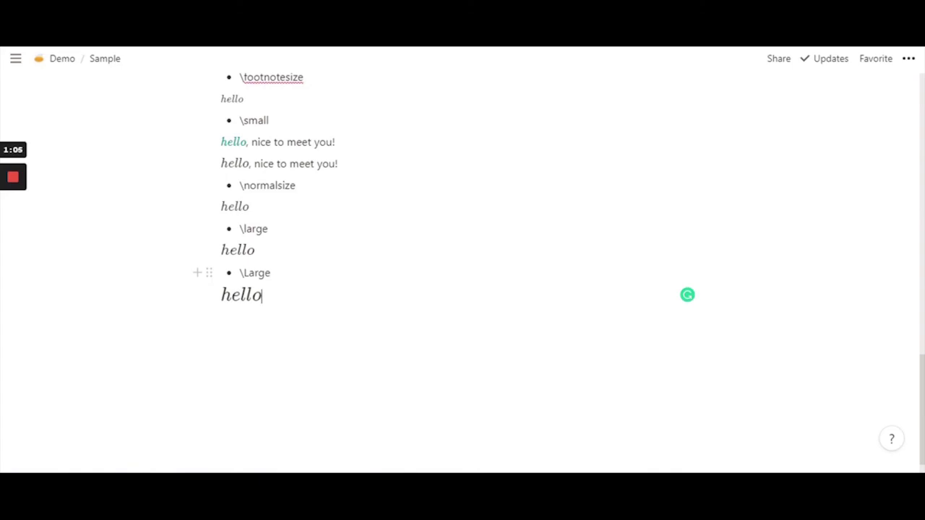
key("Return")
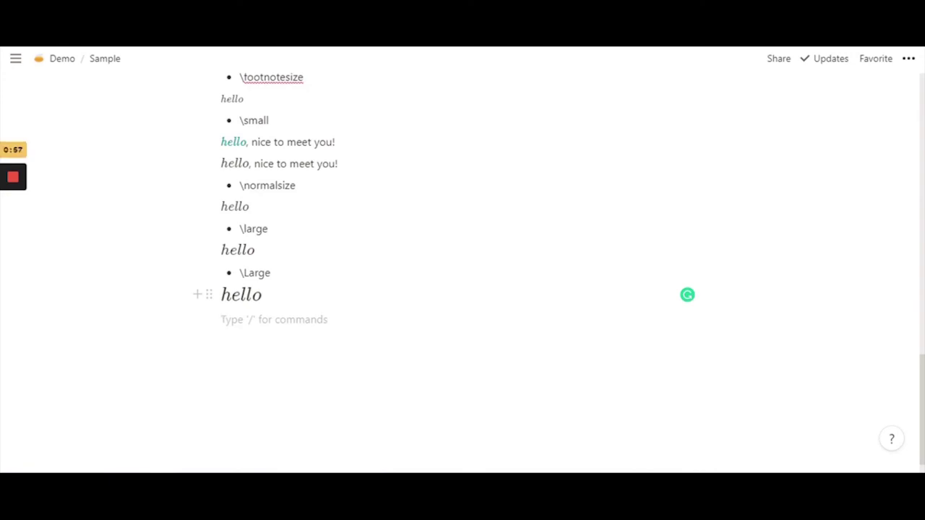
type("- ")
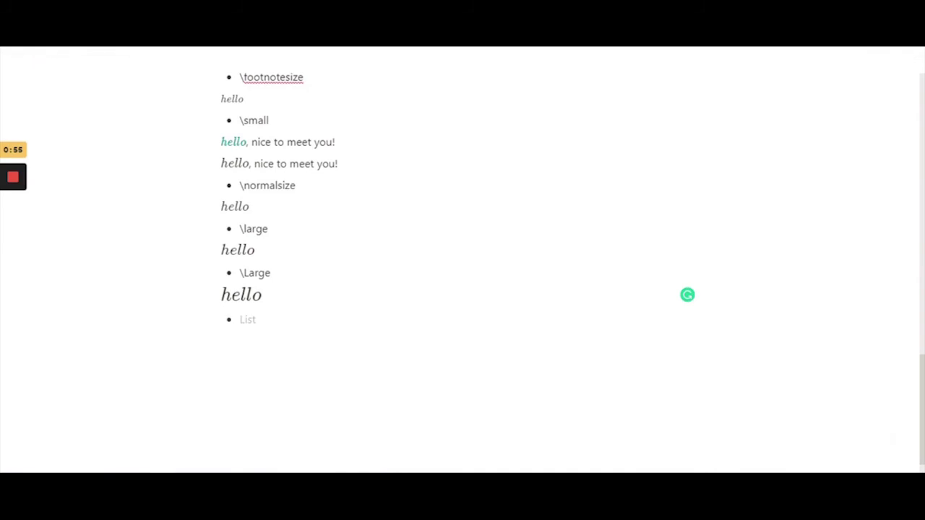
type("hu")
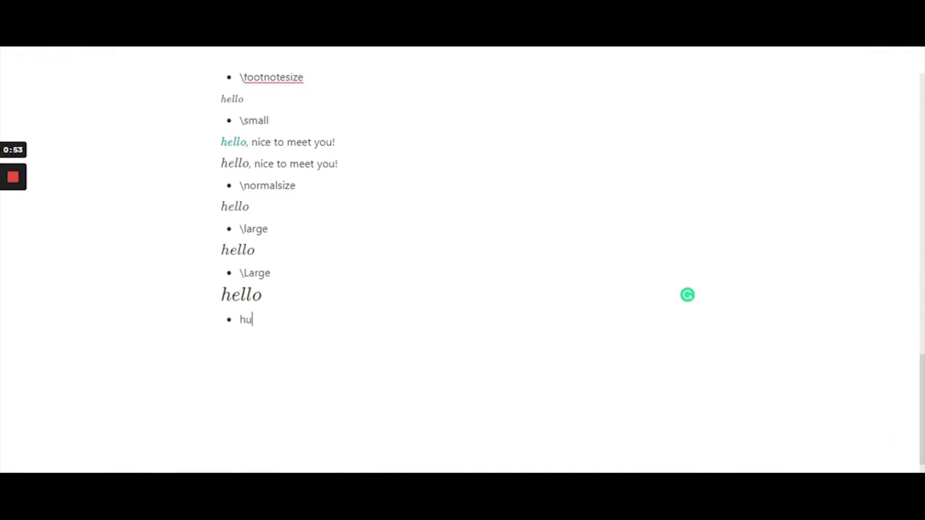
type("ge")
key("Return")
key("Return")
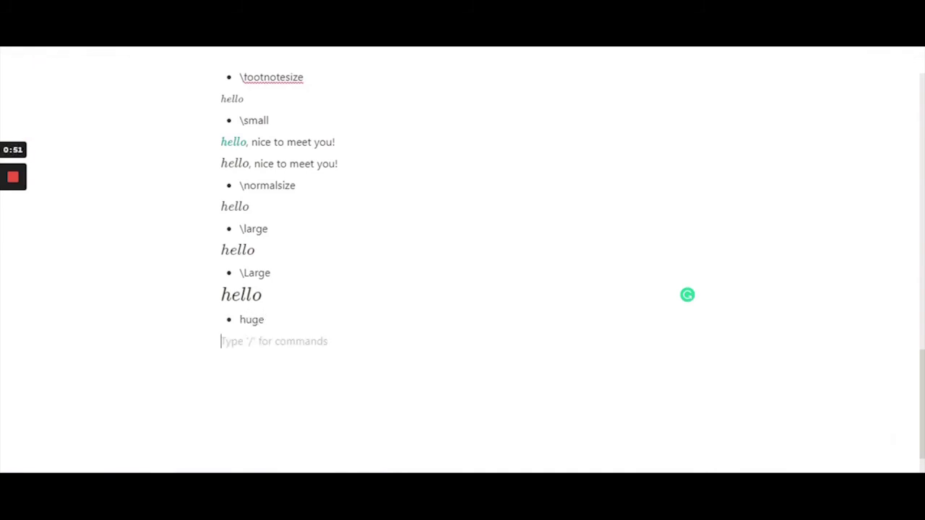
Step: Write "hello" below the huge bullet and convert the word to an inline equation
type("hello")
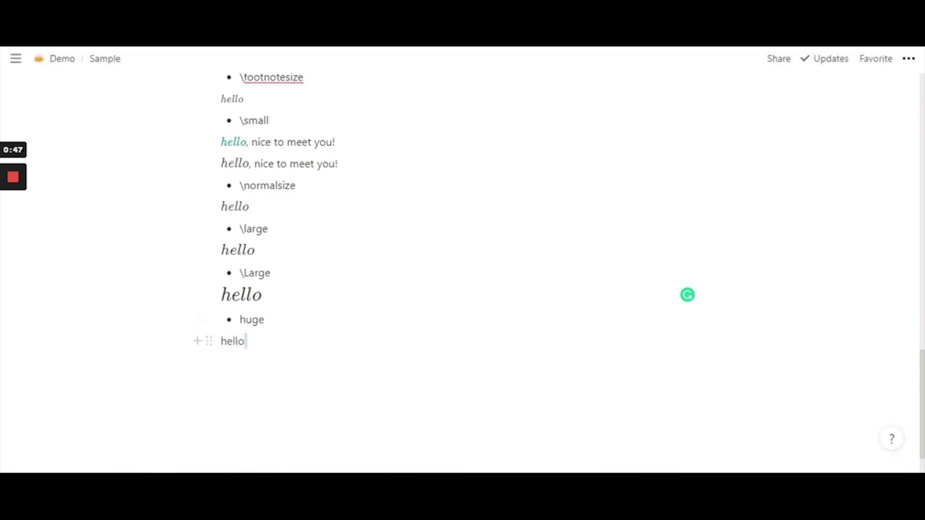
key("shift+Home")
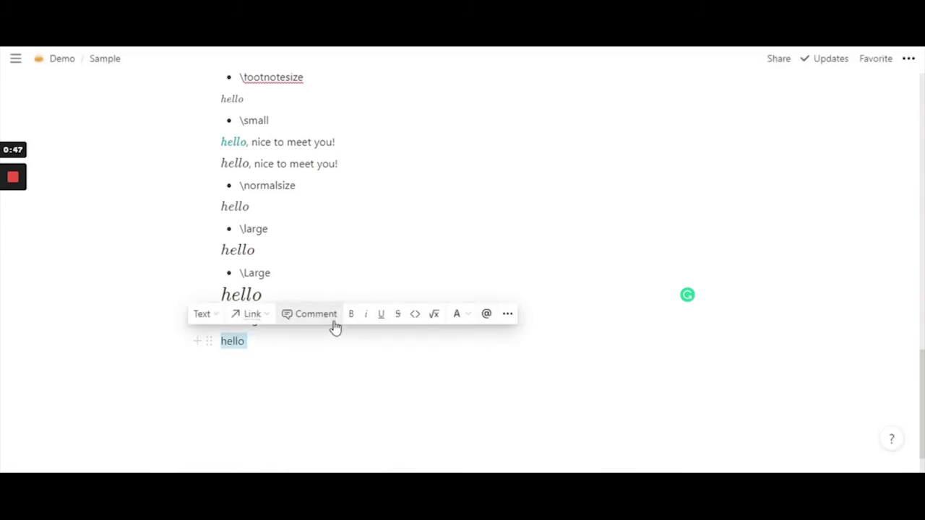
left_click(434, 314)
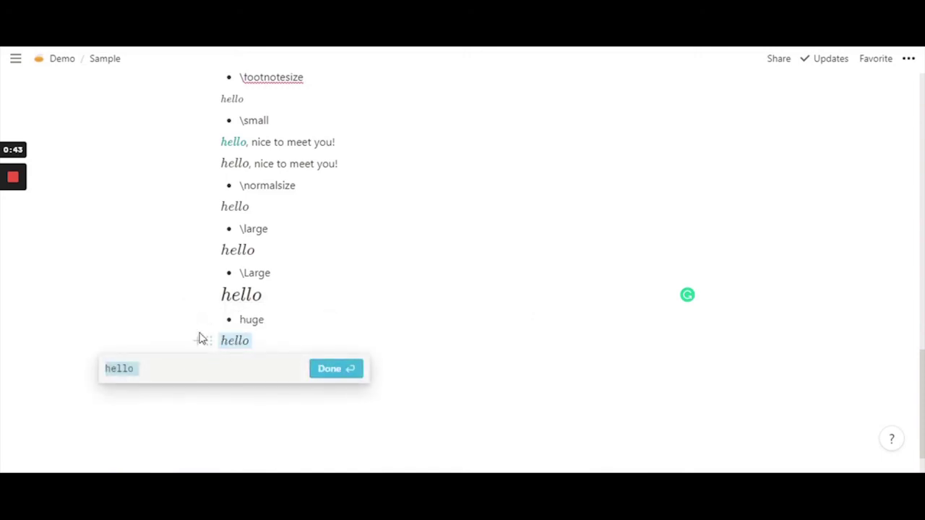
Step: Change the code of the equation below the huge bullet to "\huge {hello}"
key("End")
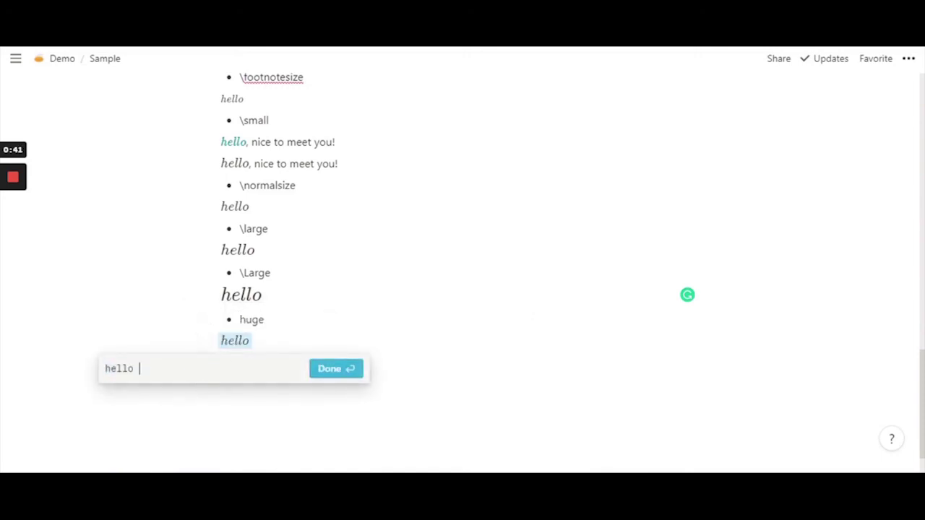
type("}")
key("Left")
key("Left")
key("Left")
key("Left")
key("Left")
key("Left")
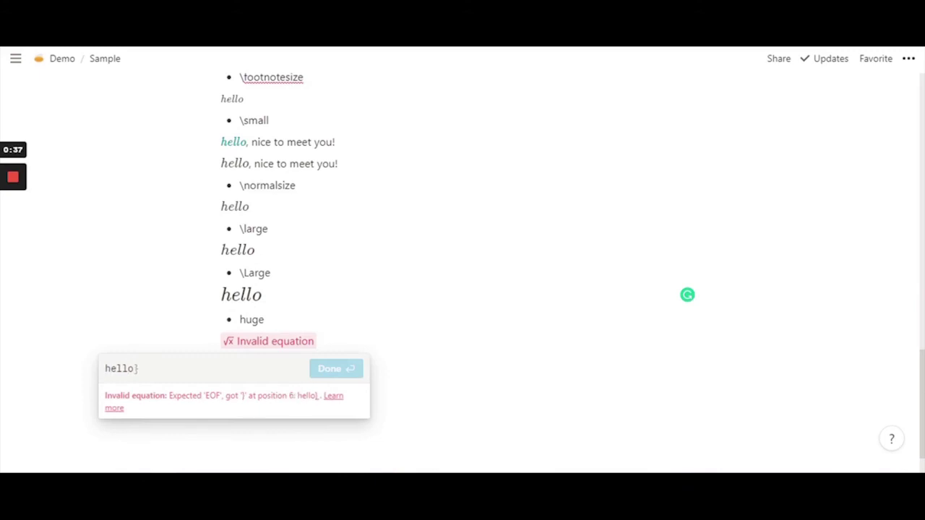
type("{")
key("Left")
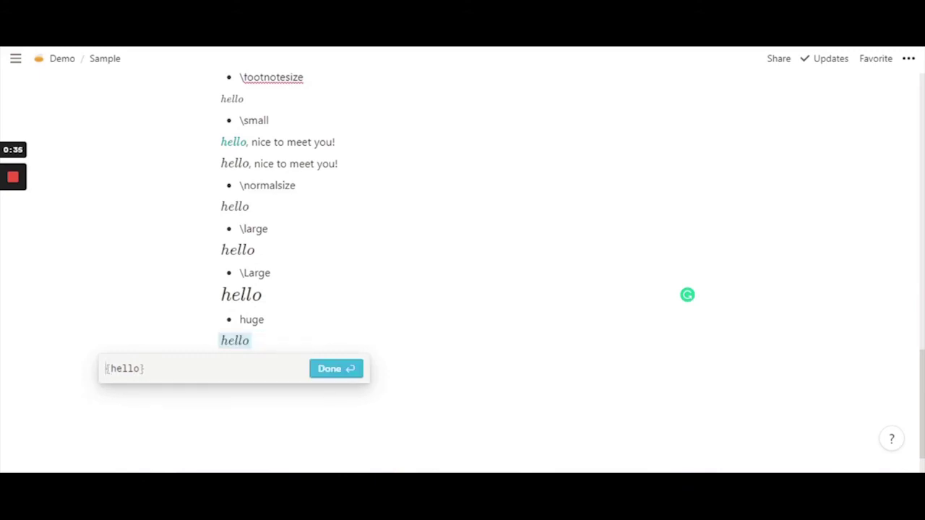
type("\\")
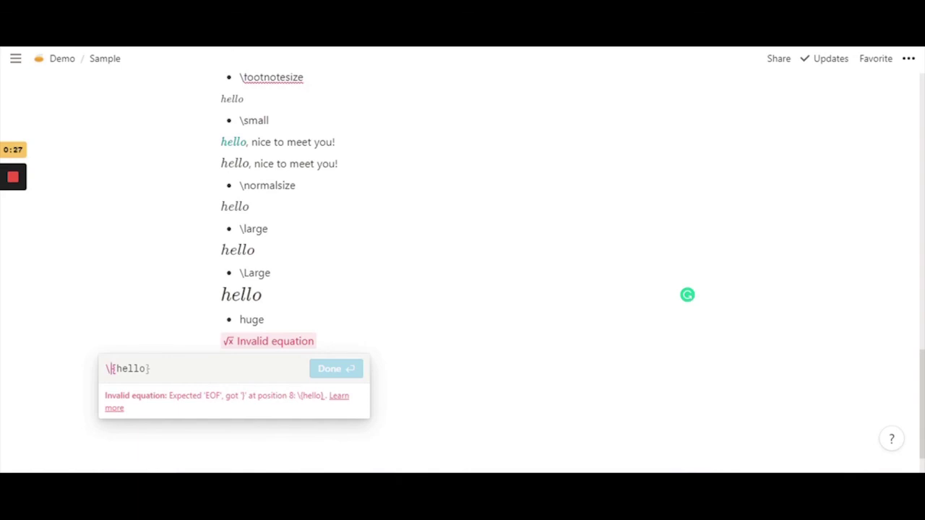
type("huge")
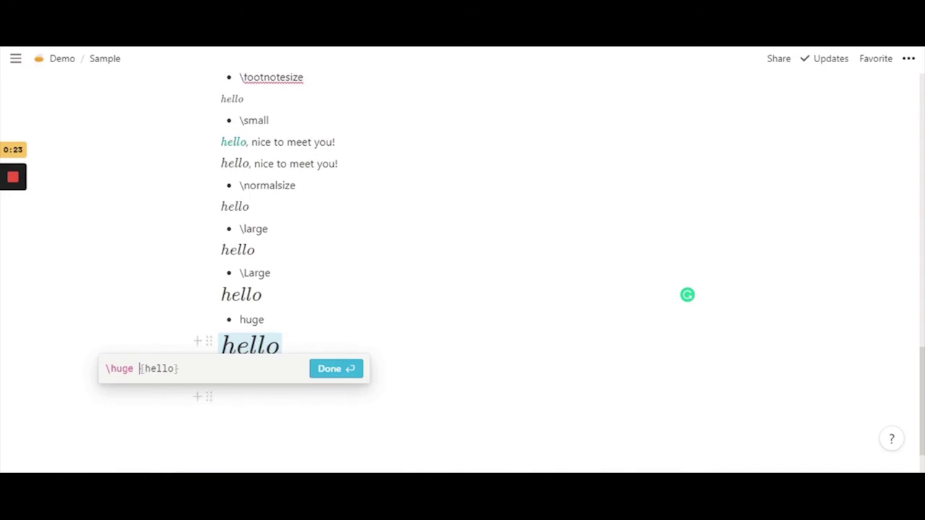
left_click(336, 369)
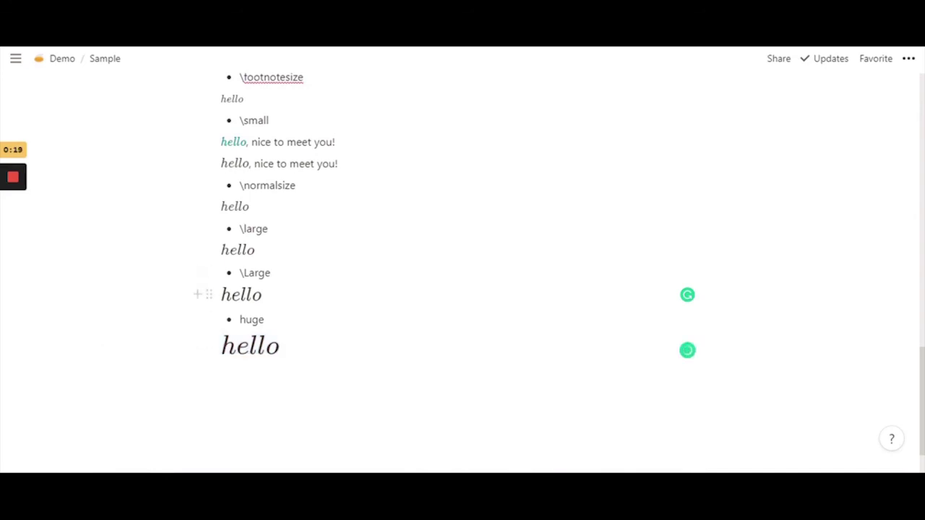
Step: Add a bulleted item reading "\Huge" below the \huge hello example, followed by an empty plain line
scroll(462, 260, "up", 1)
scroll(462, 260, "up", 1)
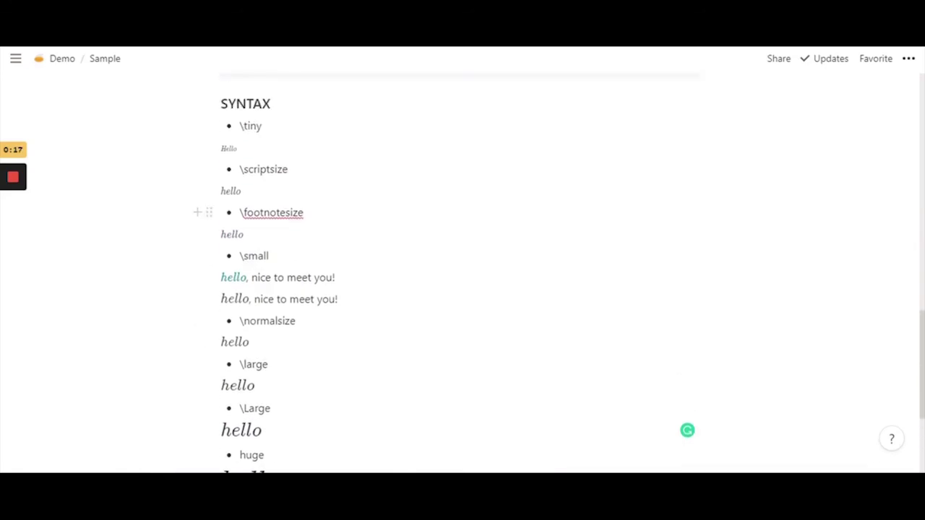
scroll(463, 260, "down", 2)
left_click(274, 375)
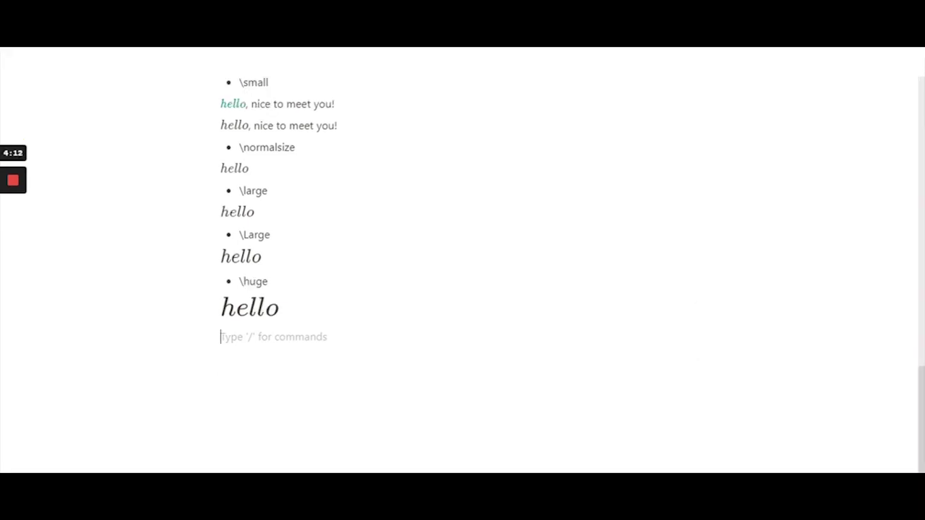
type("- \\Huge")
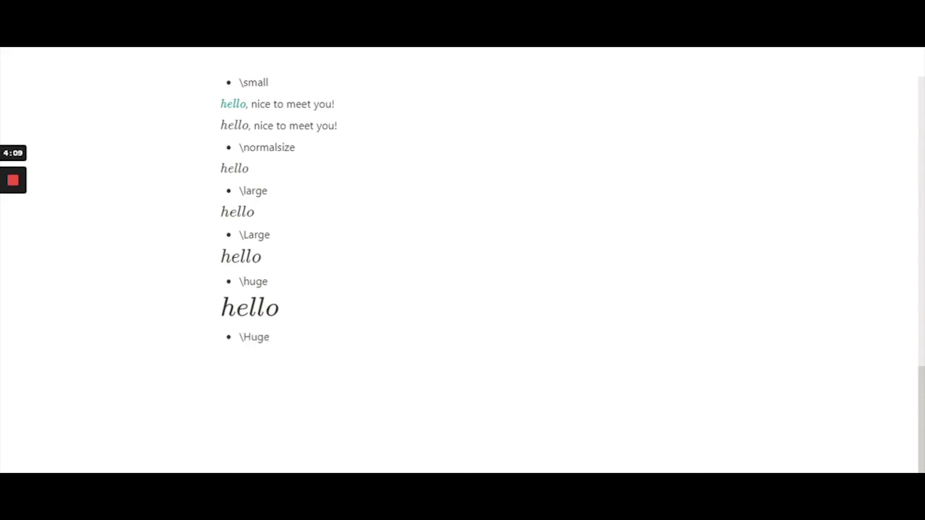
key("Return")
key("Return")
Step: Write "hello" below the \Huge bullet and convert the word to an inline equation
type("ello")
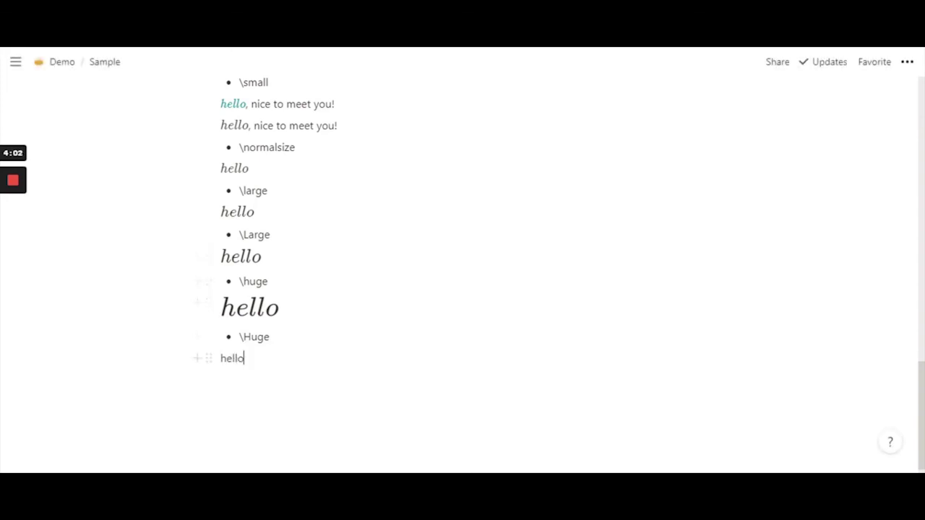
double_click(232, 359)
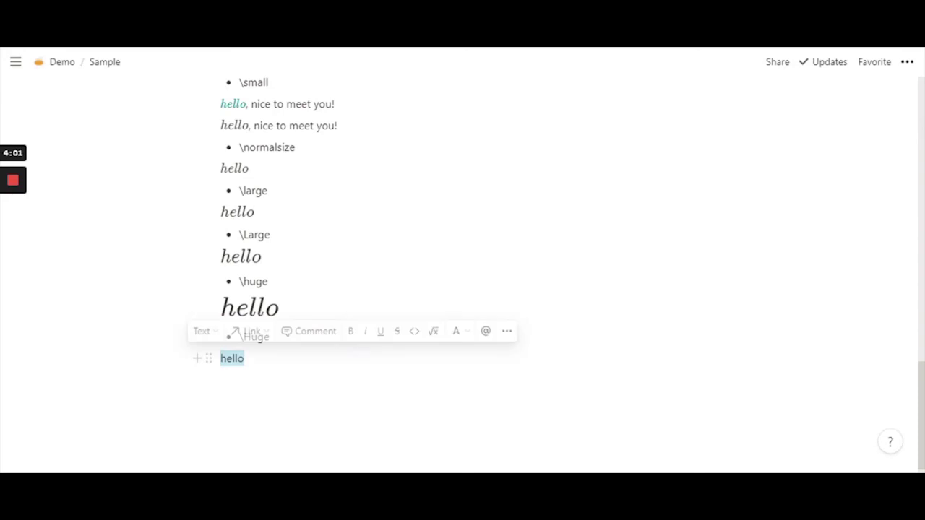
left_click(434, 332)
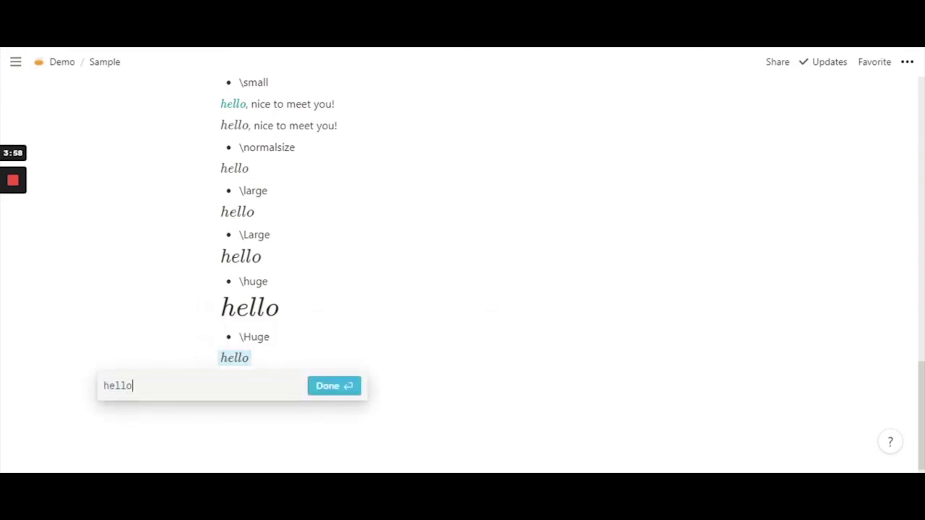
Step: Change the code of the equation below the \Huge bullet to "\Huge{hello}"
type("}")
key("Left")
key("Left")
key("Left")
key("Left")
key("Left")
key("Left")
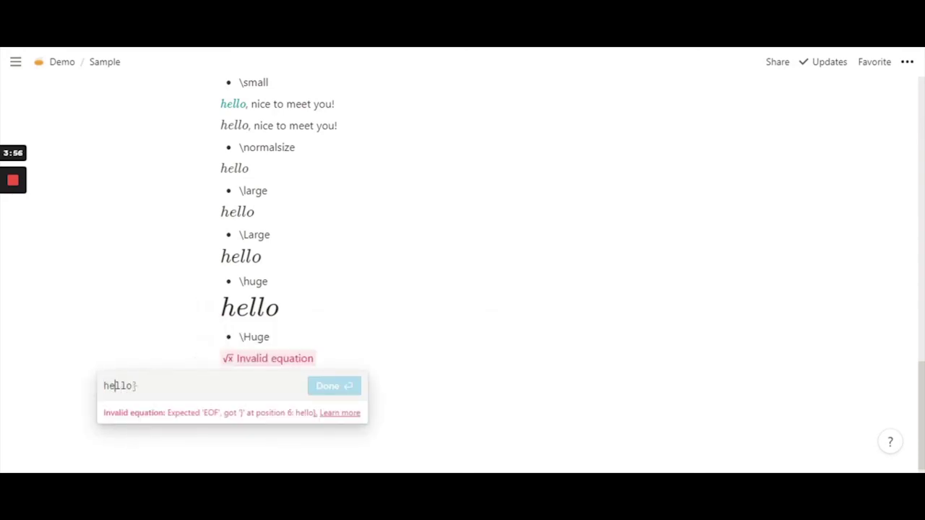
type("{")
key("Left")
type("\\")
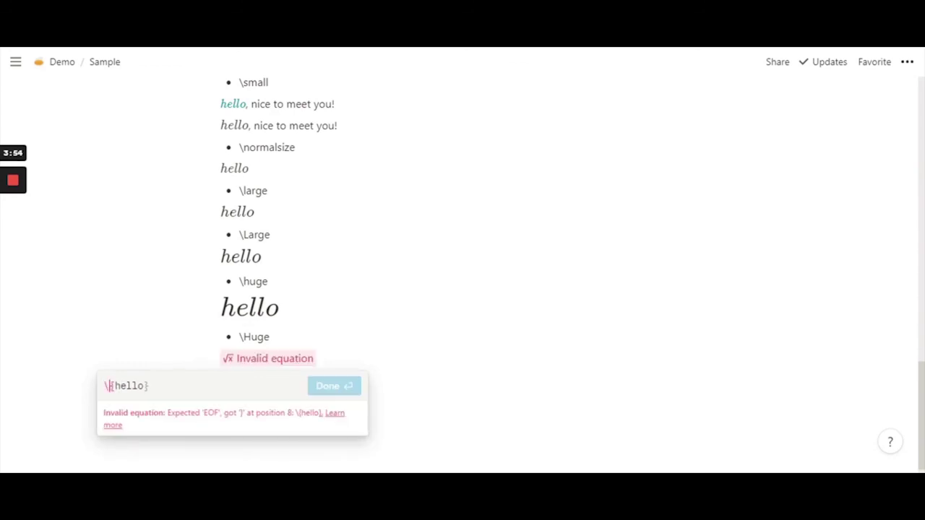
type("Huge")
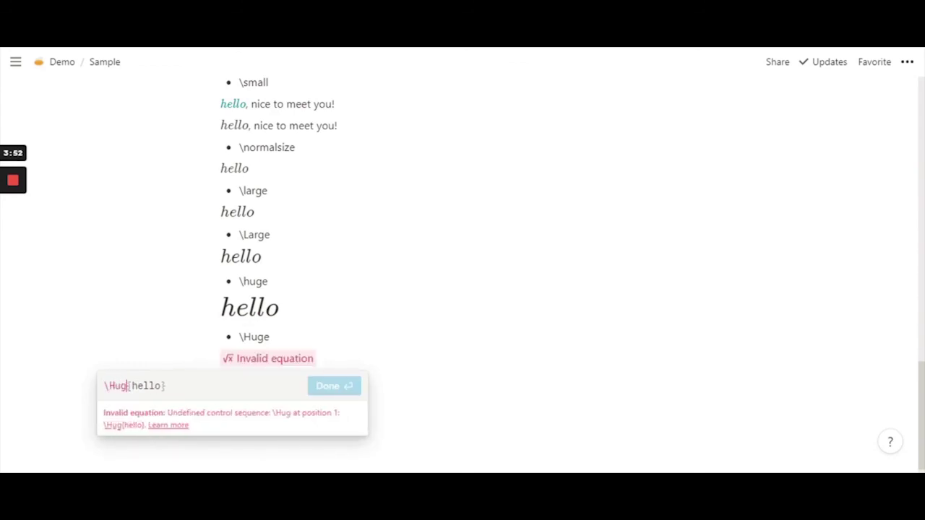
left_click(324, 386)
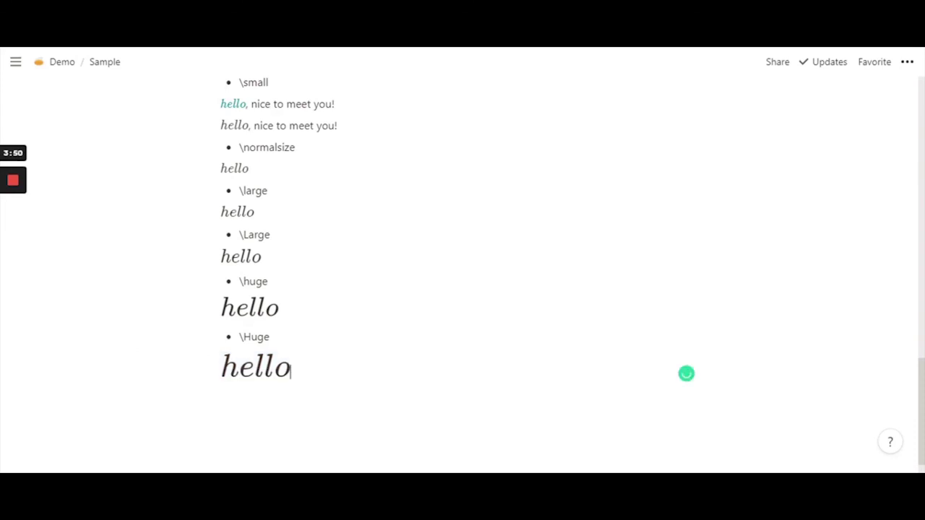
Step: Write "hello" on a new line below the \Huge example and turn that line into a Heading 1
key("Return")
scroll(686, 373, "up", 1)
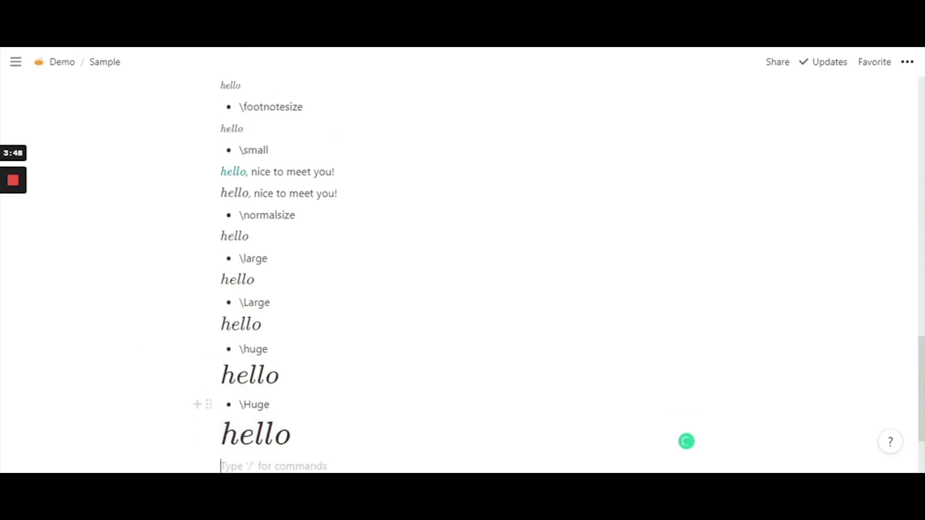
scroll(685, 375, "down", 1)
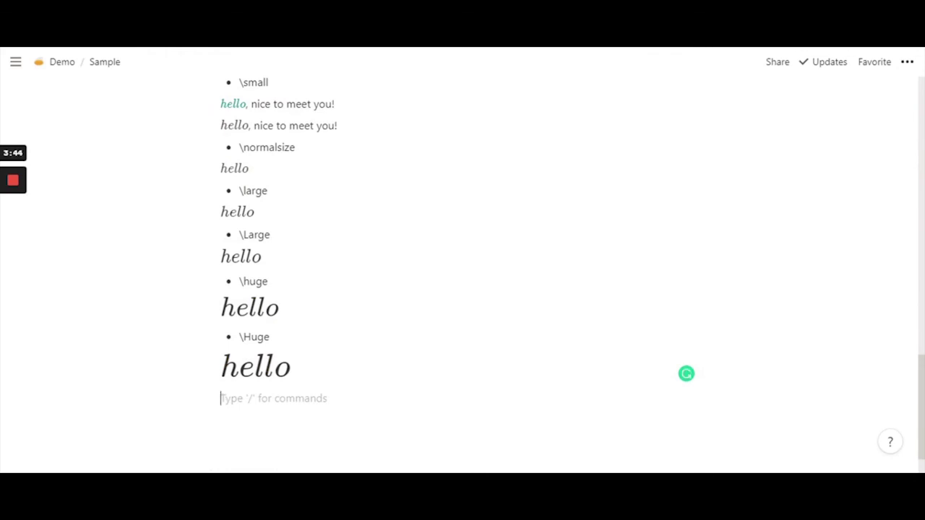
type("hel")
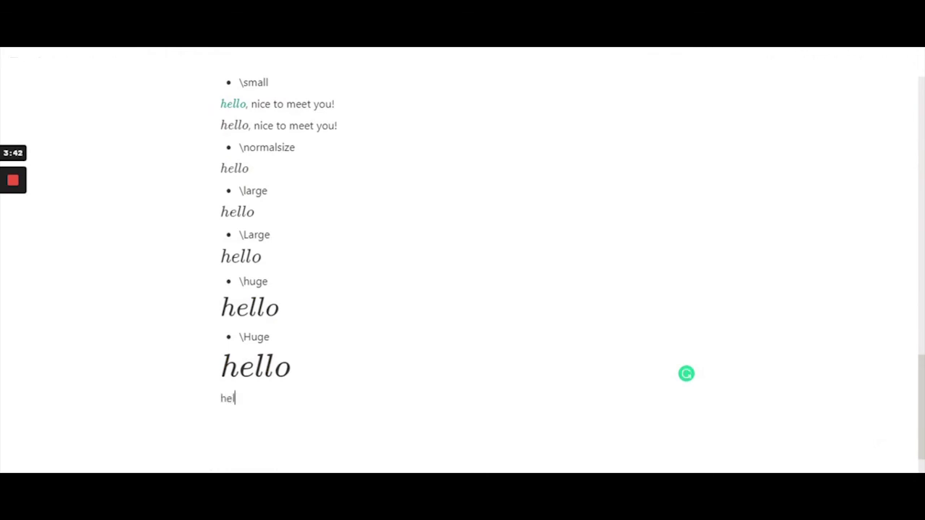
type("lo")
key("ctrl+a")
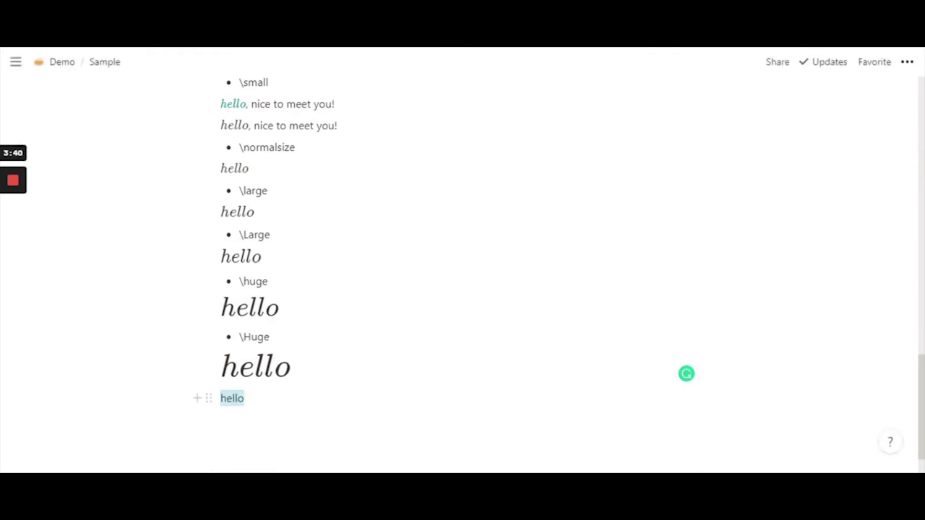
left_click(201, 371)
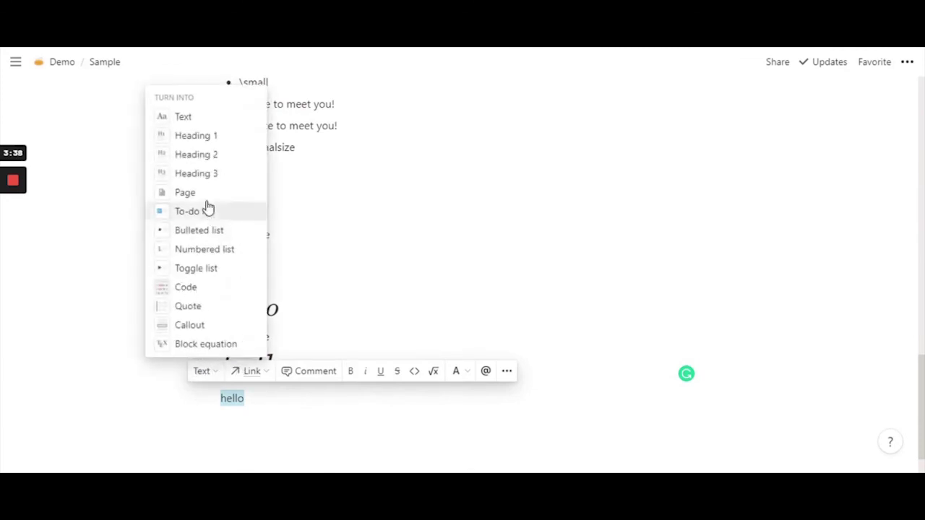
left_click(218, 137)
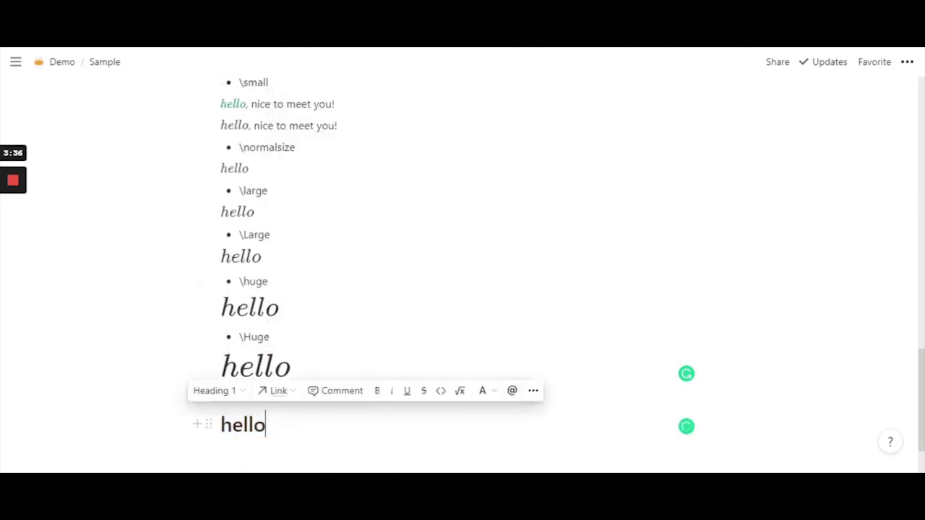
scroll(463, 289, "down", 1)
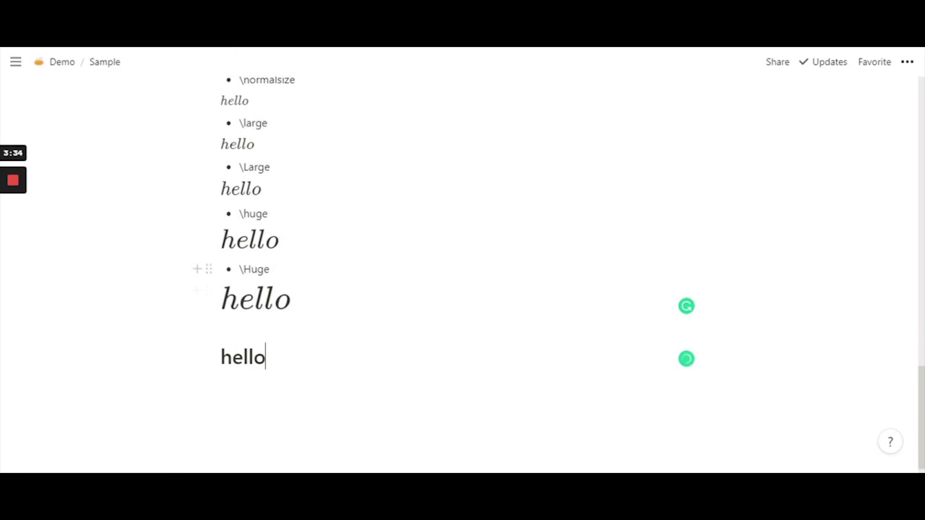
key("Return")
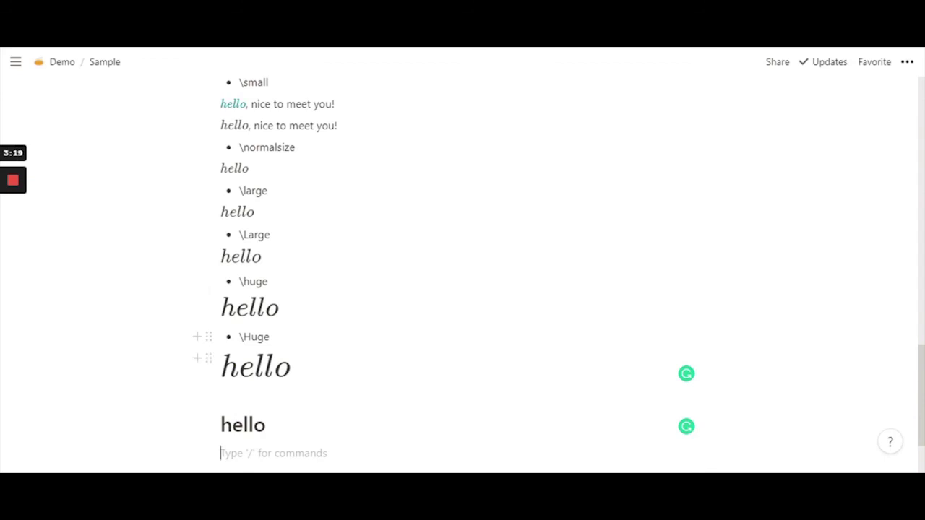
Step: Convert the word hello in the Heading 1 line to an inline equation without italic formatting
left_click(243, 424)
double_click(242, 424)
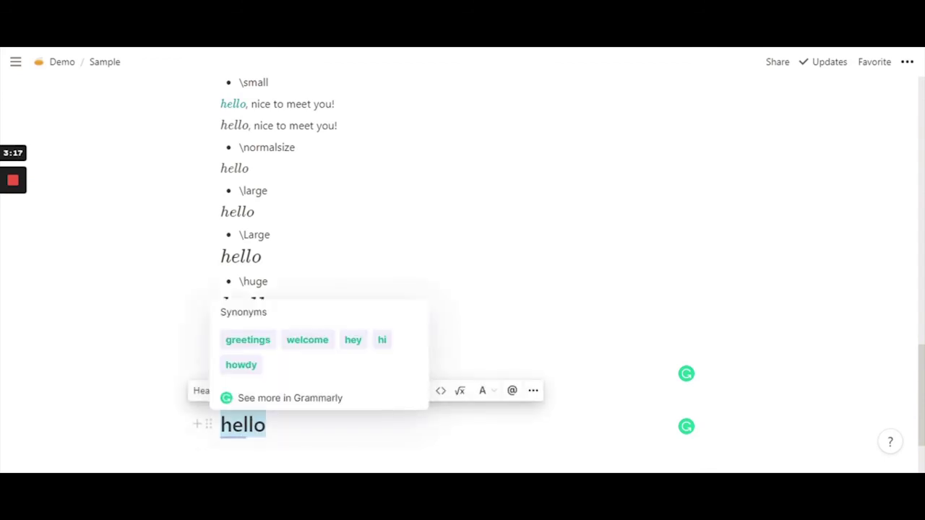
key("Right")
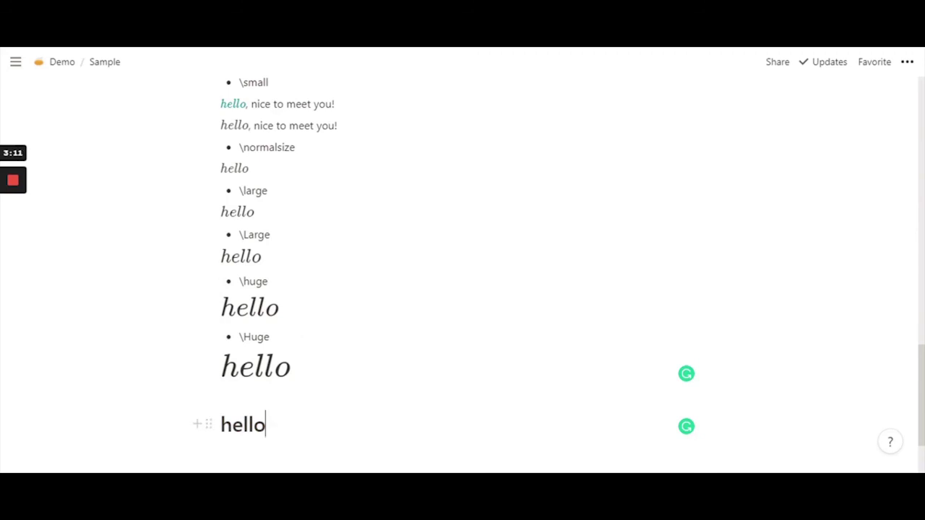
key("shift+Home")
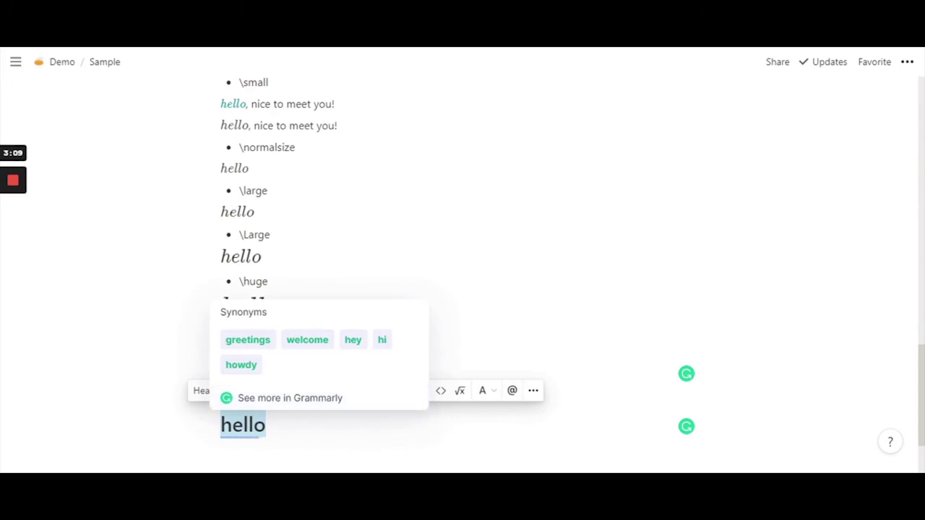
left_click(394, 395)
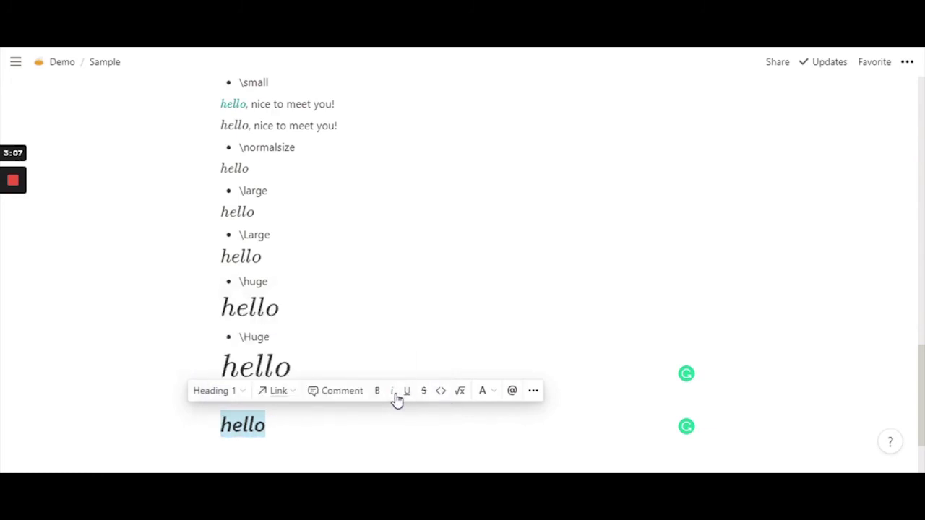
left_click(395, 397)
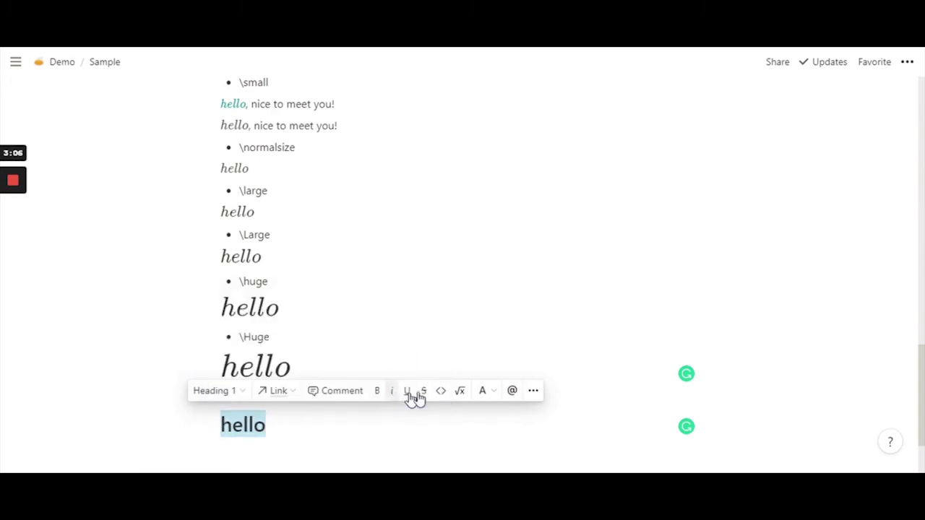
left_click(459, 396)
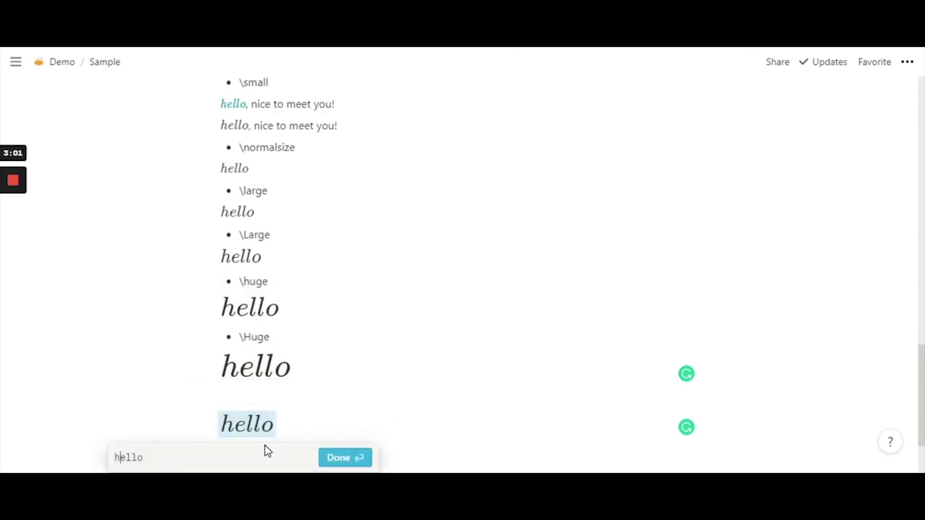
Step: Change the code of the equation in the Heading 1 line to "\Huge{hello}"
type("{")
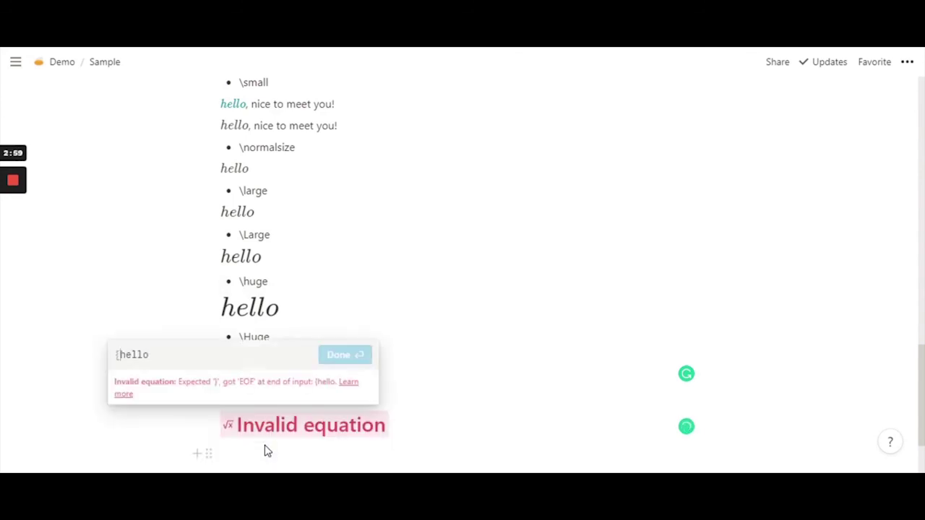
key("End")
type("}")
key("Left")
key("Left")
key("Left")
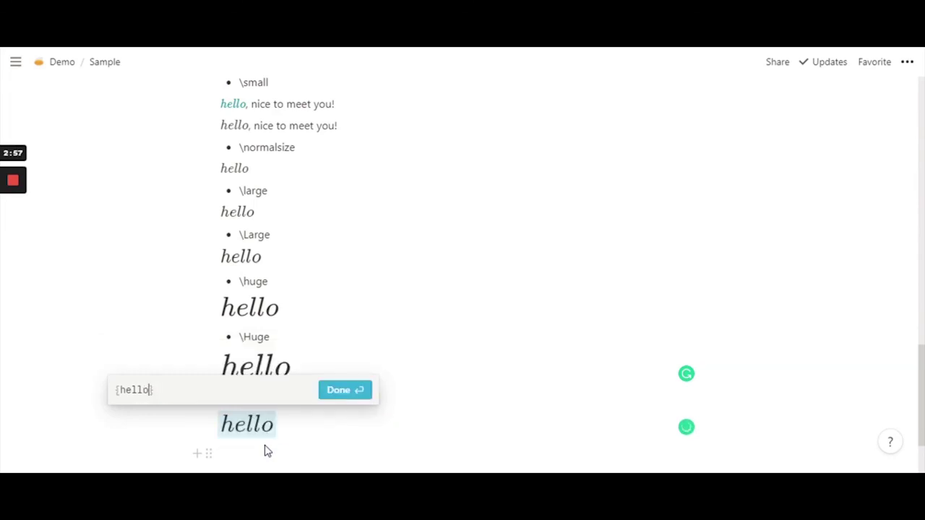
type("\\")
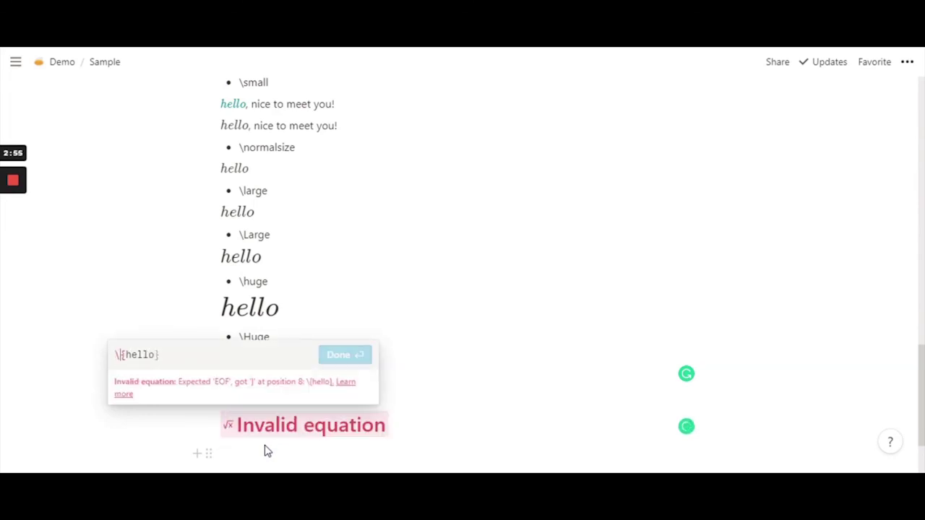
type("Huge")
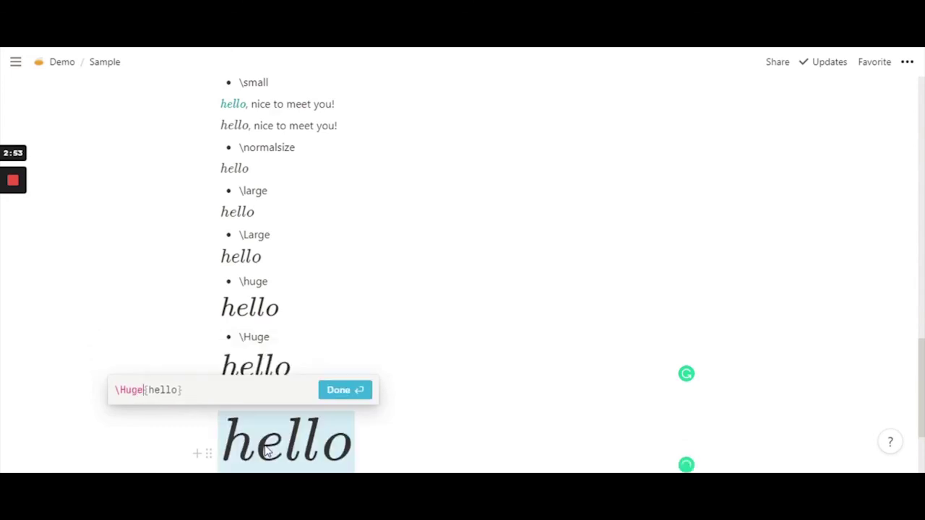
key("Return")
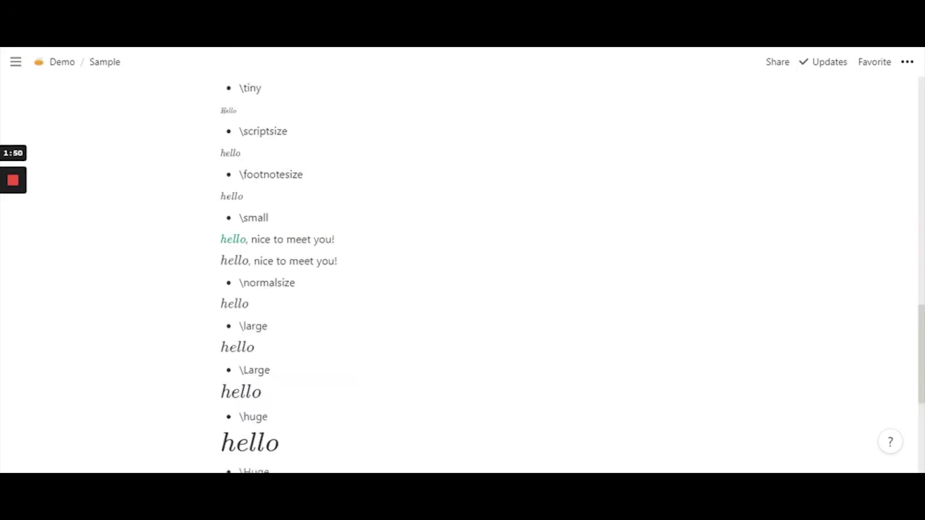
scroll(462, 275, "up", 2)
scroll(462, 275, "down", 2)
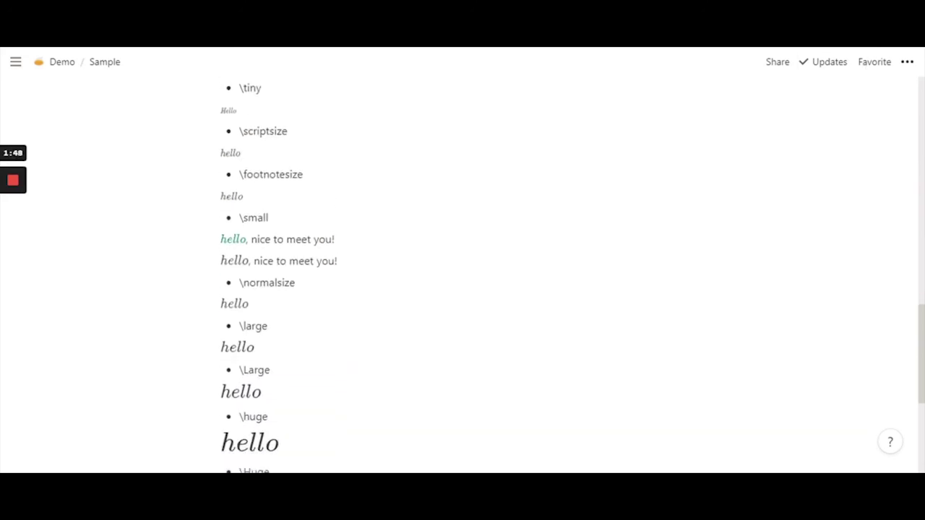